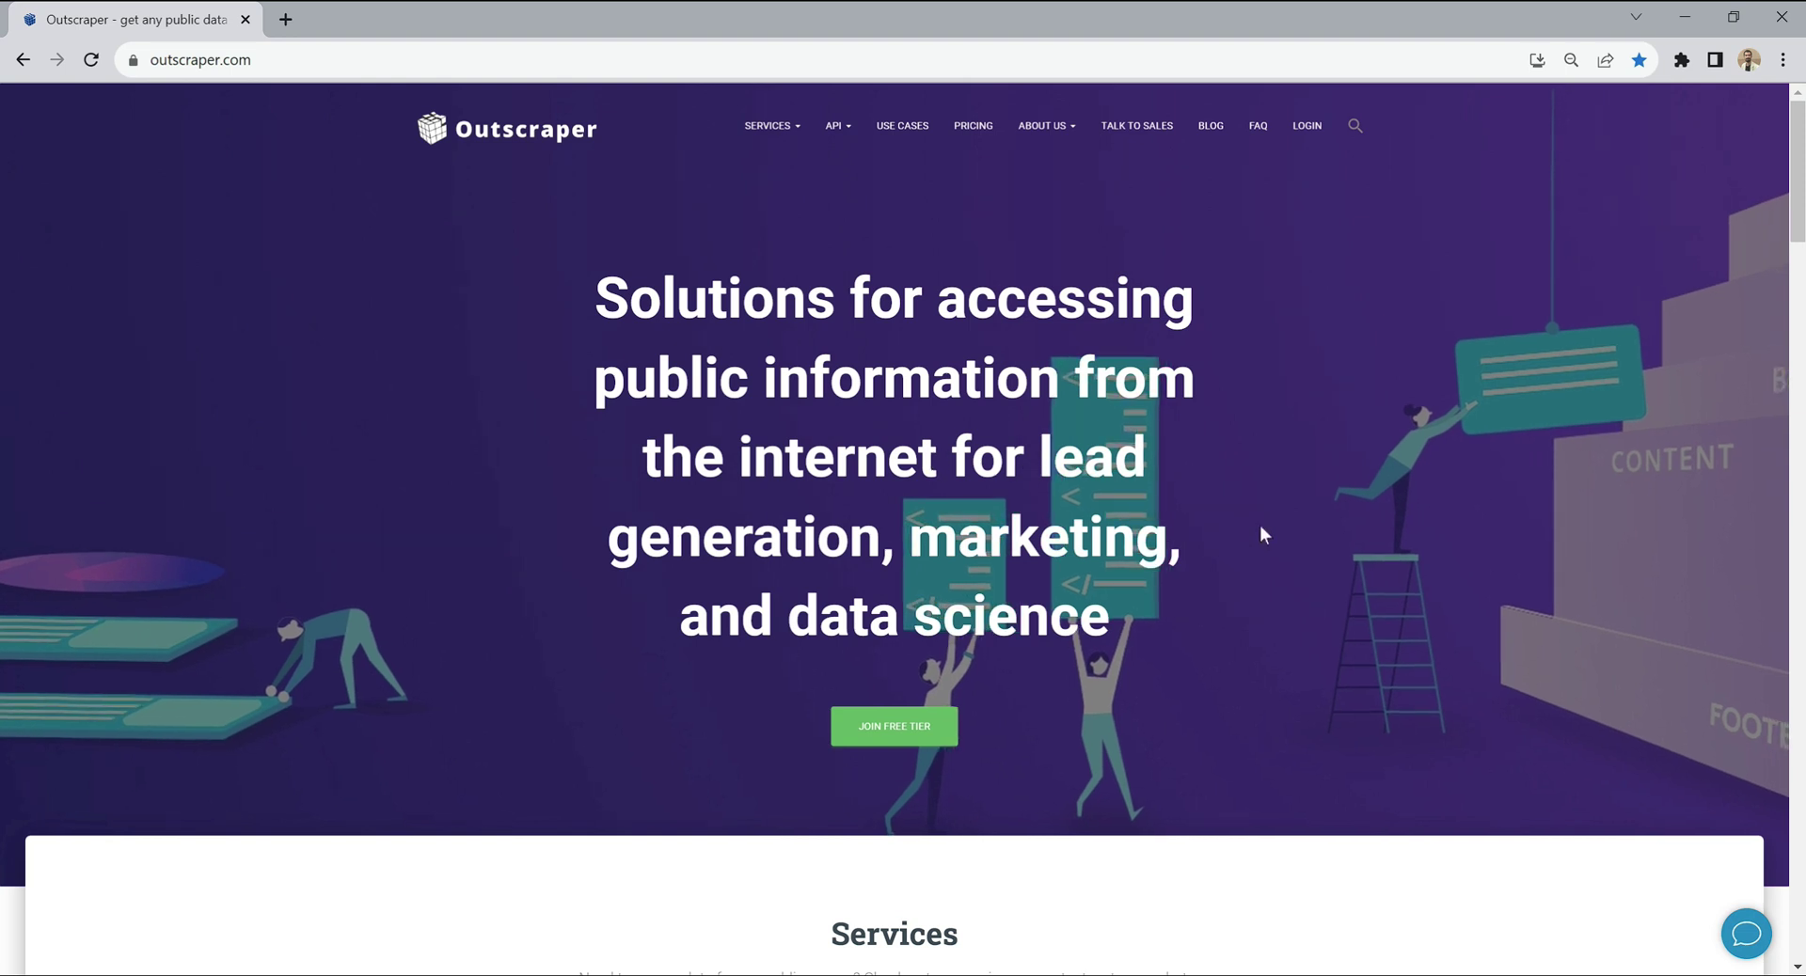
# Open the Google Maps Data Scraper service page and compare its sample map source with the extracted results.
pyautogui.scroll(-8, 1261, 532)
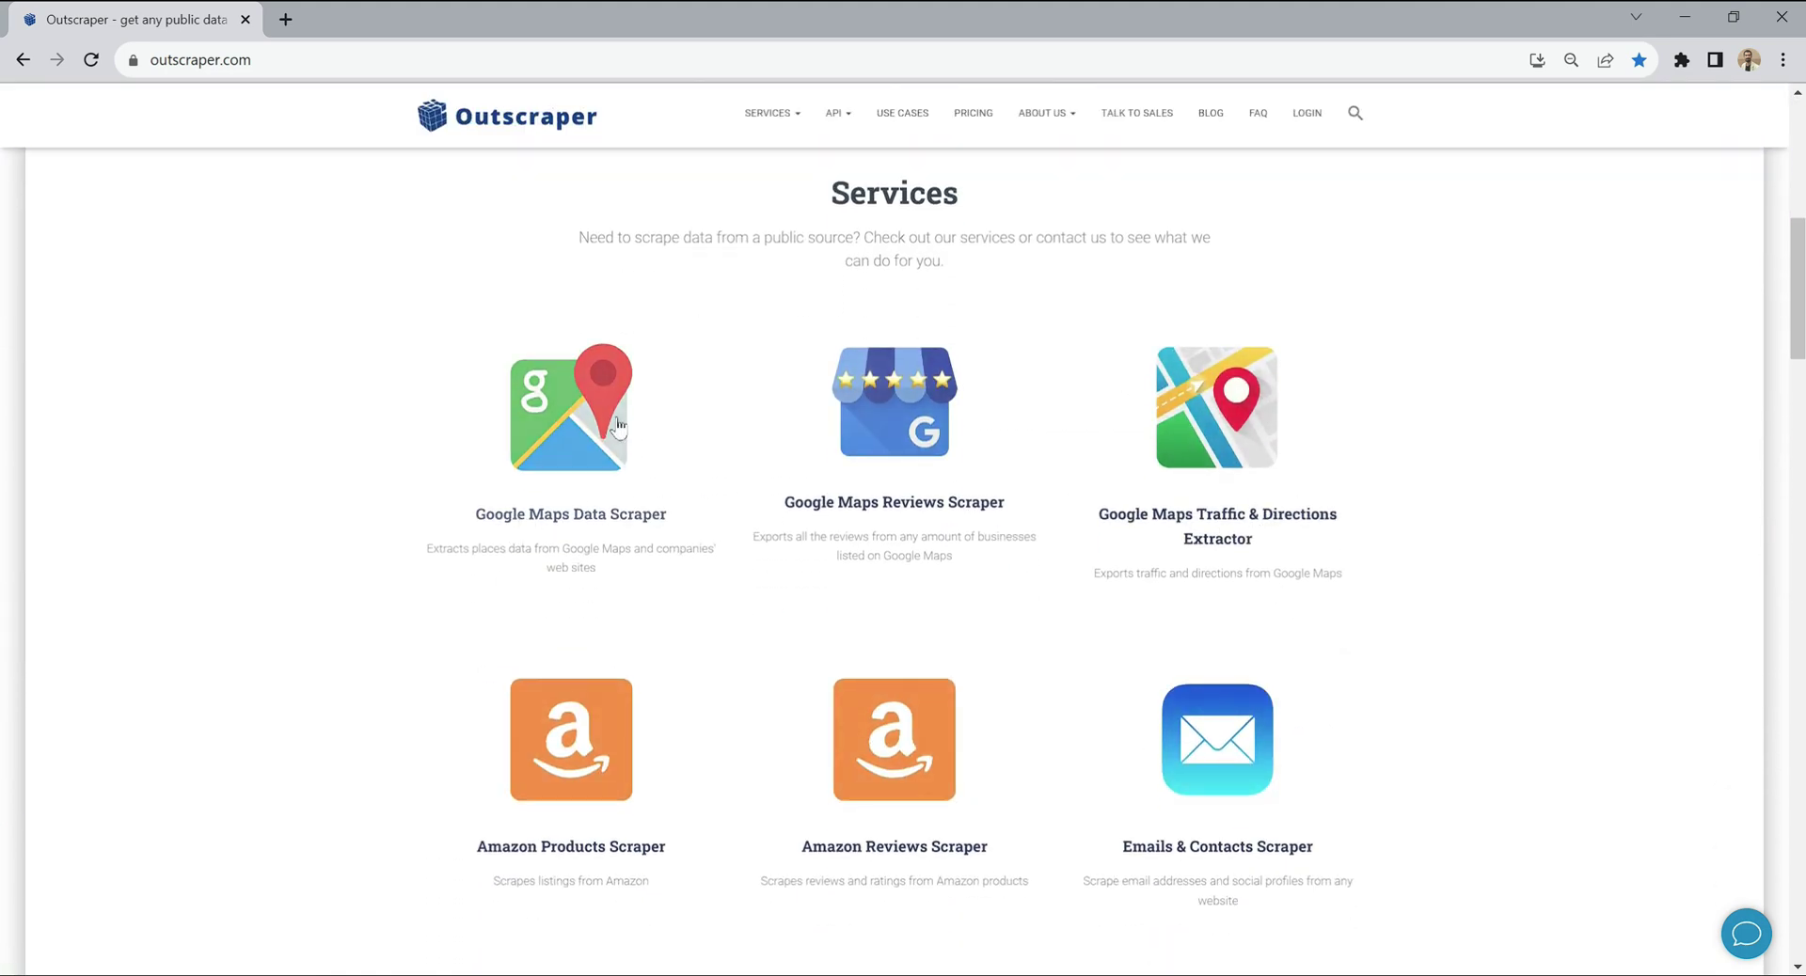
pyautogui.middleClick(583, 444)
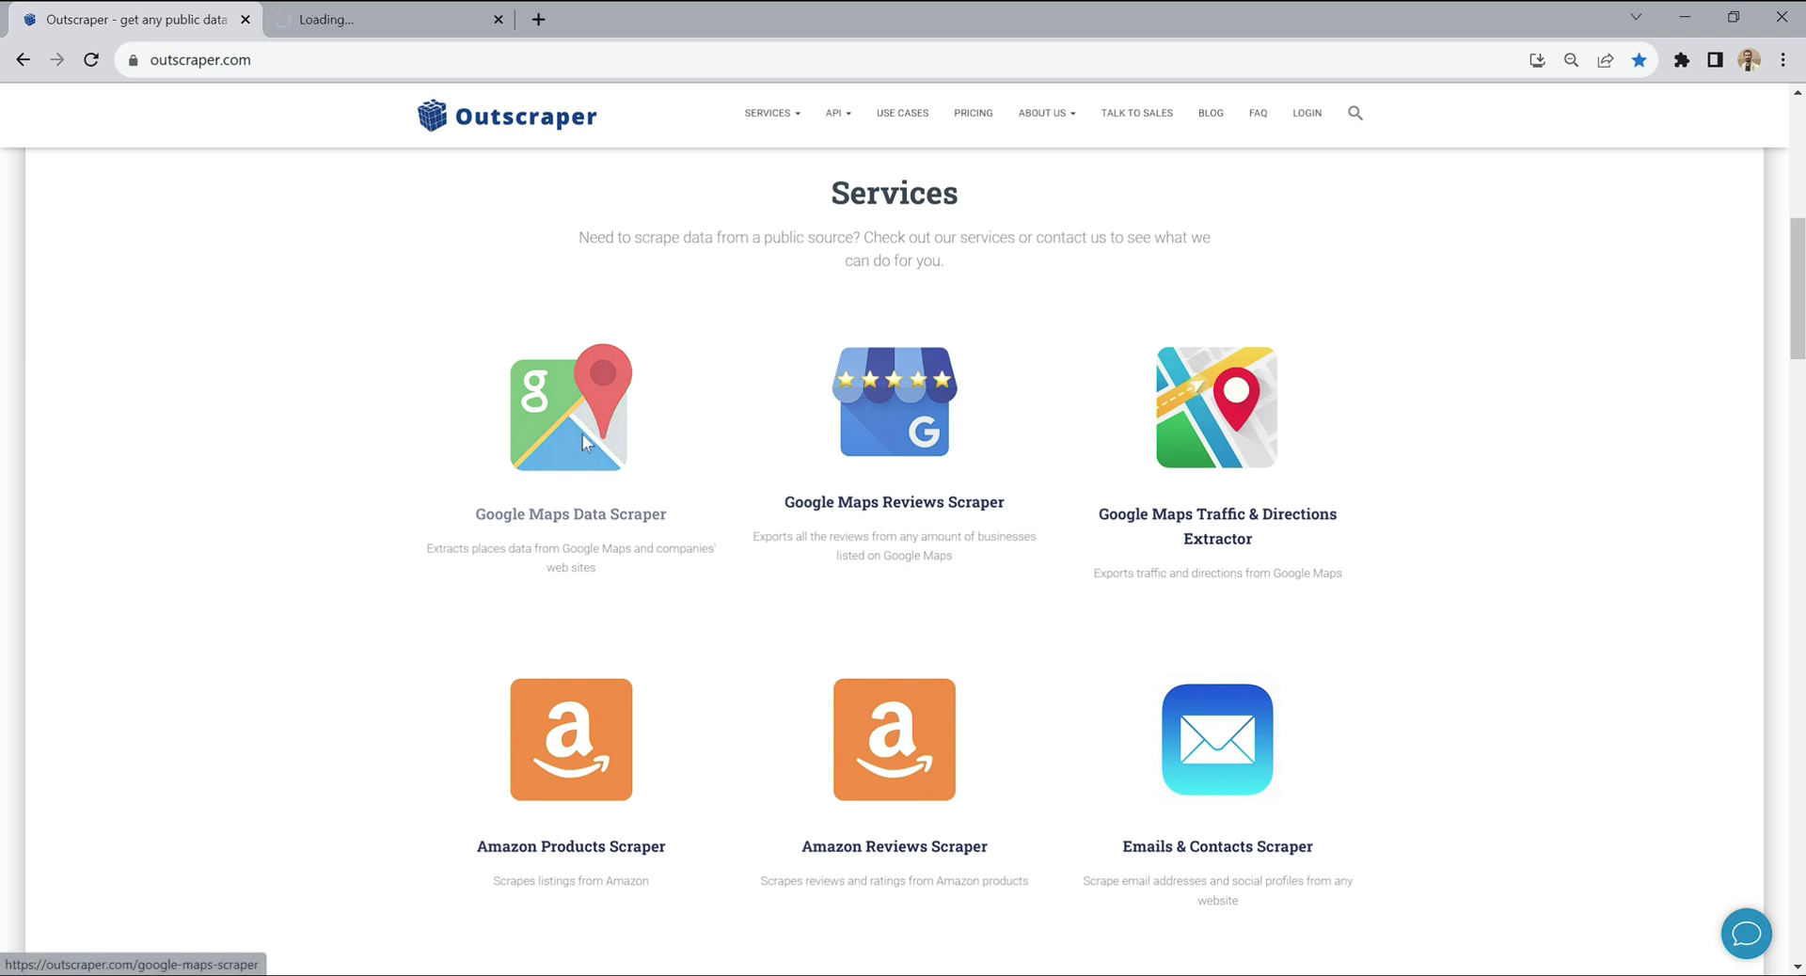
pyautogui.click(374, 17)
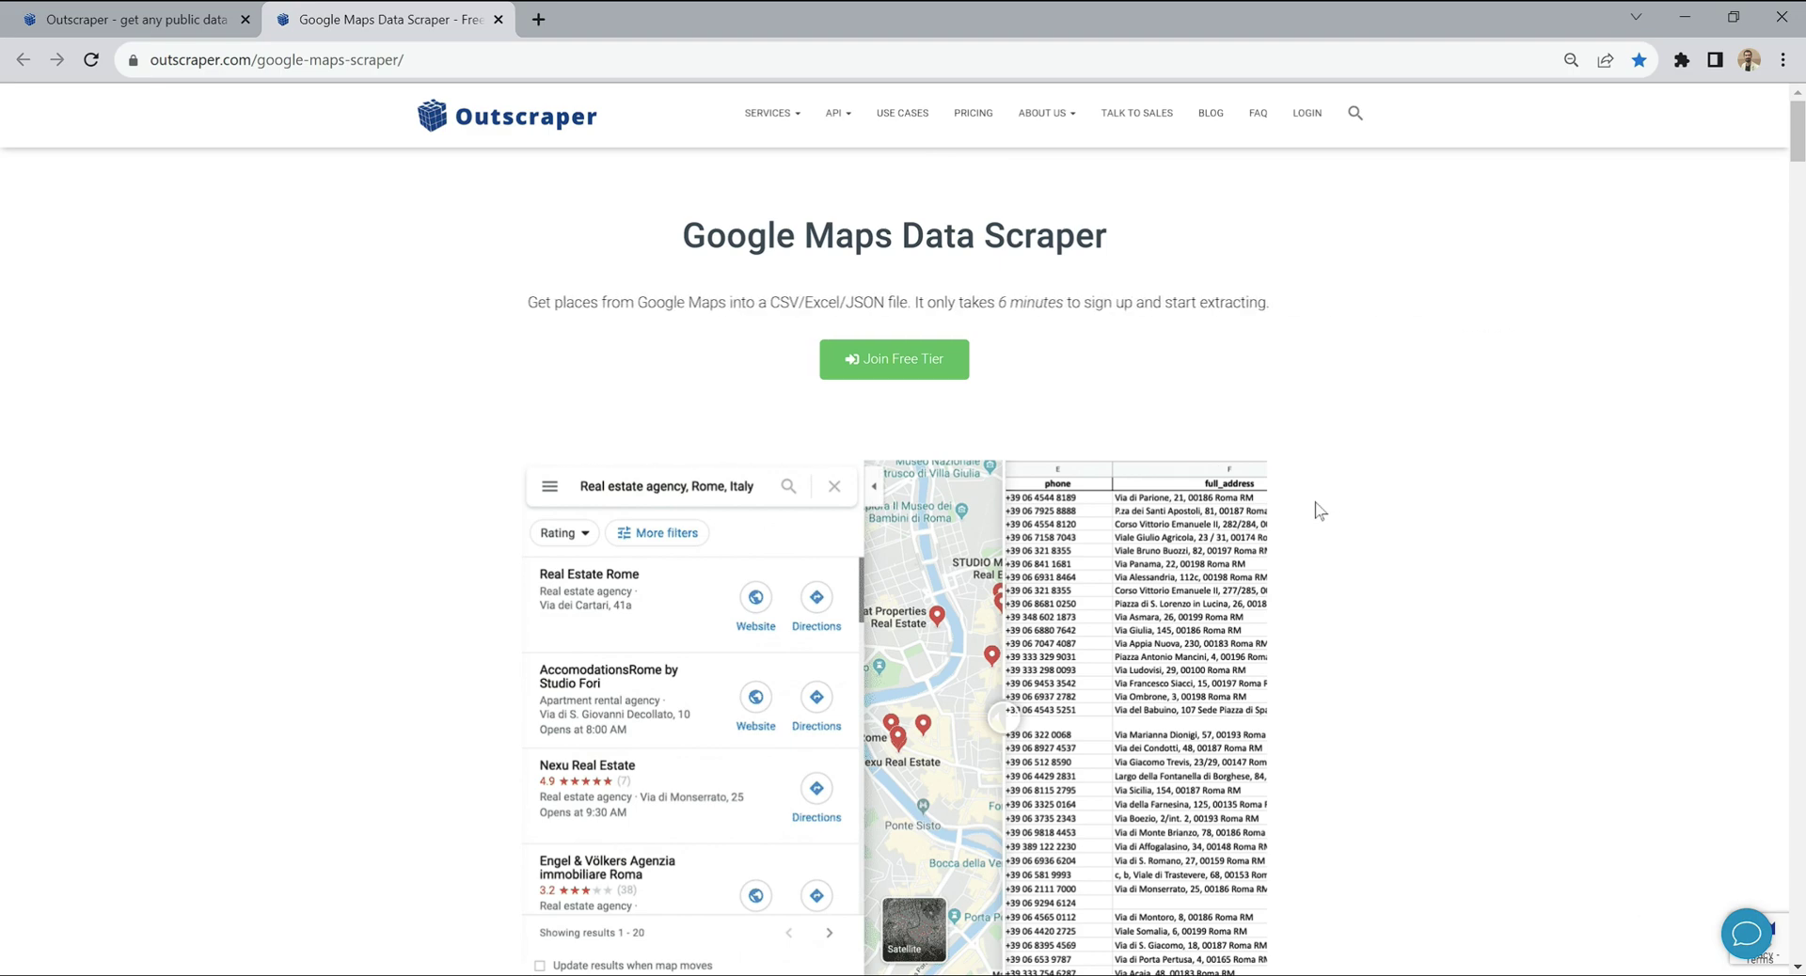
pyautogui.scroll(-1, 1320, 511)
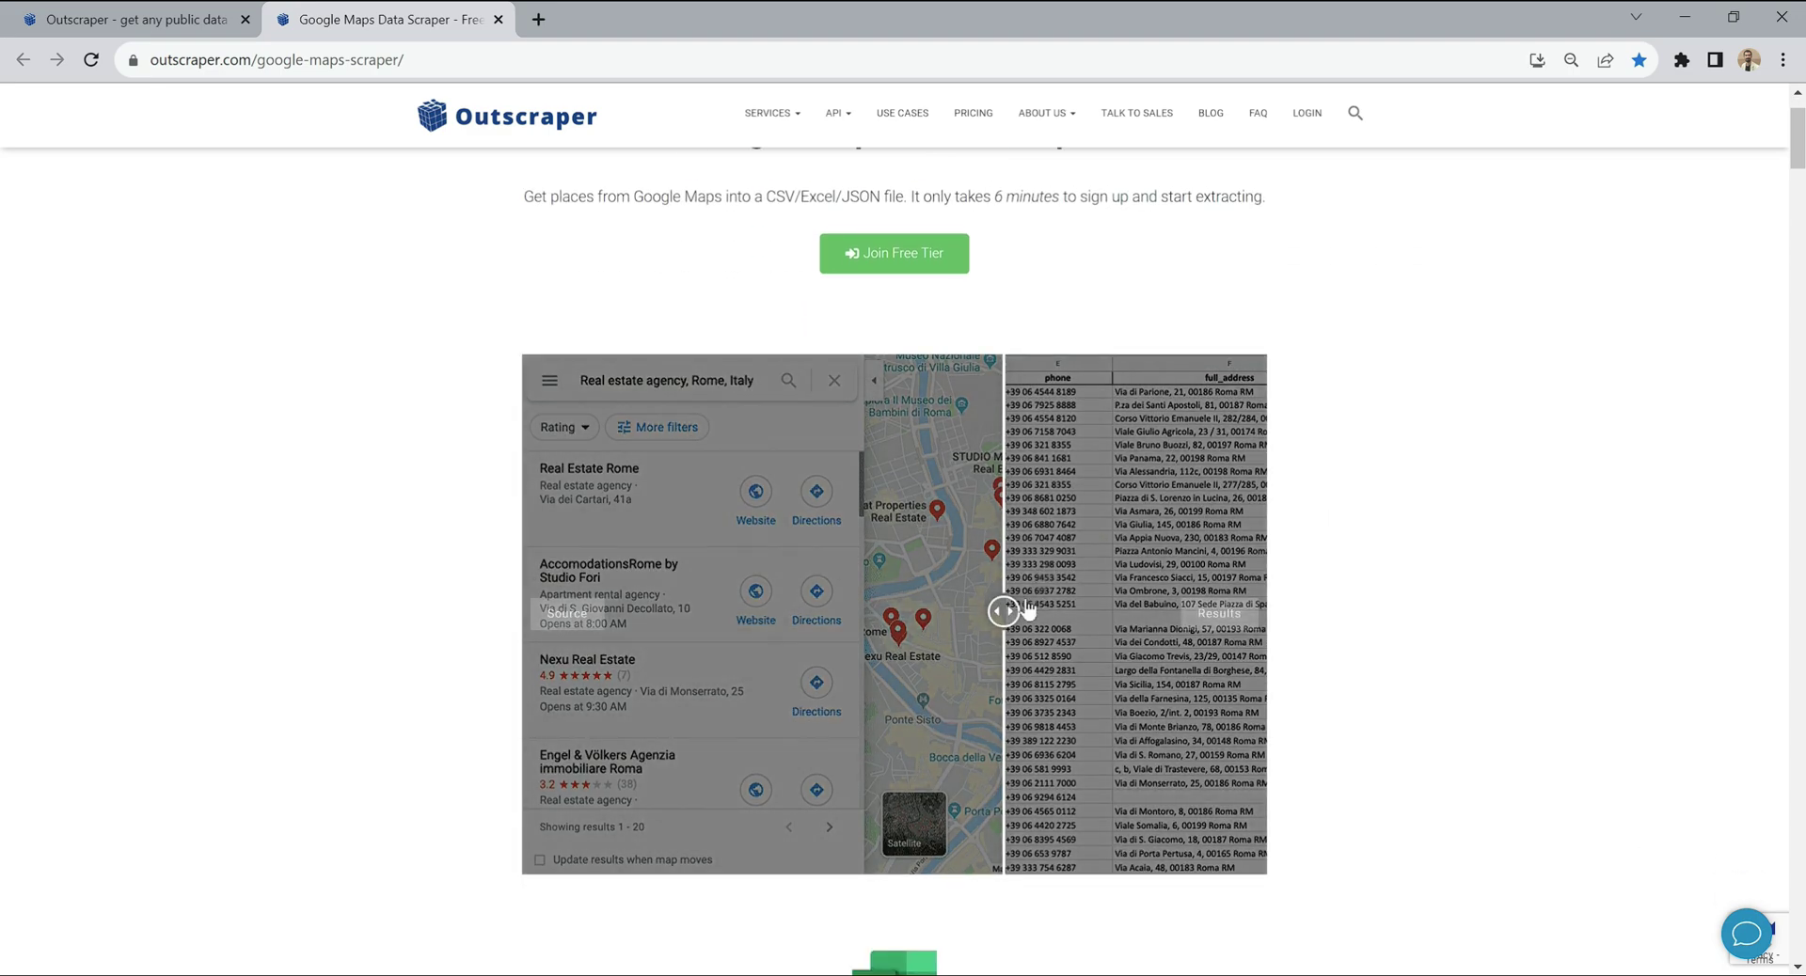
pyautogui.moveTo(1007, 610); pyautogui.dragTo(869, 628)
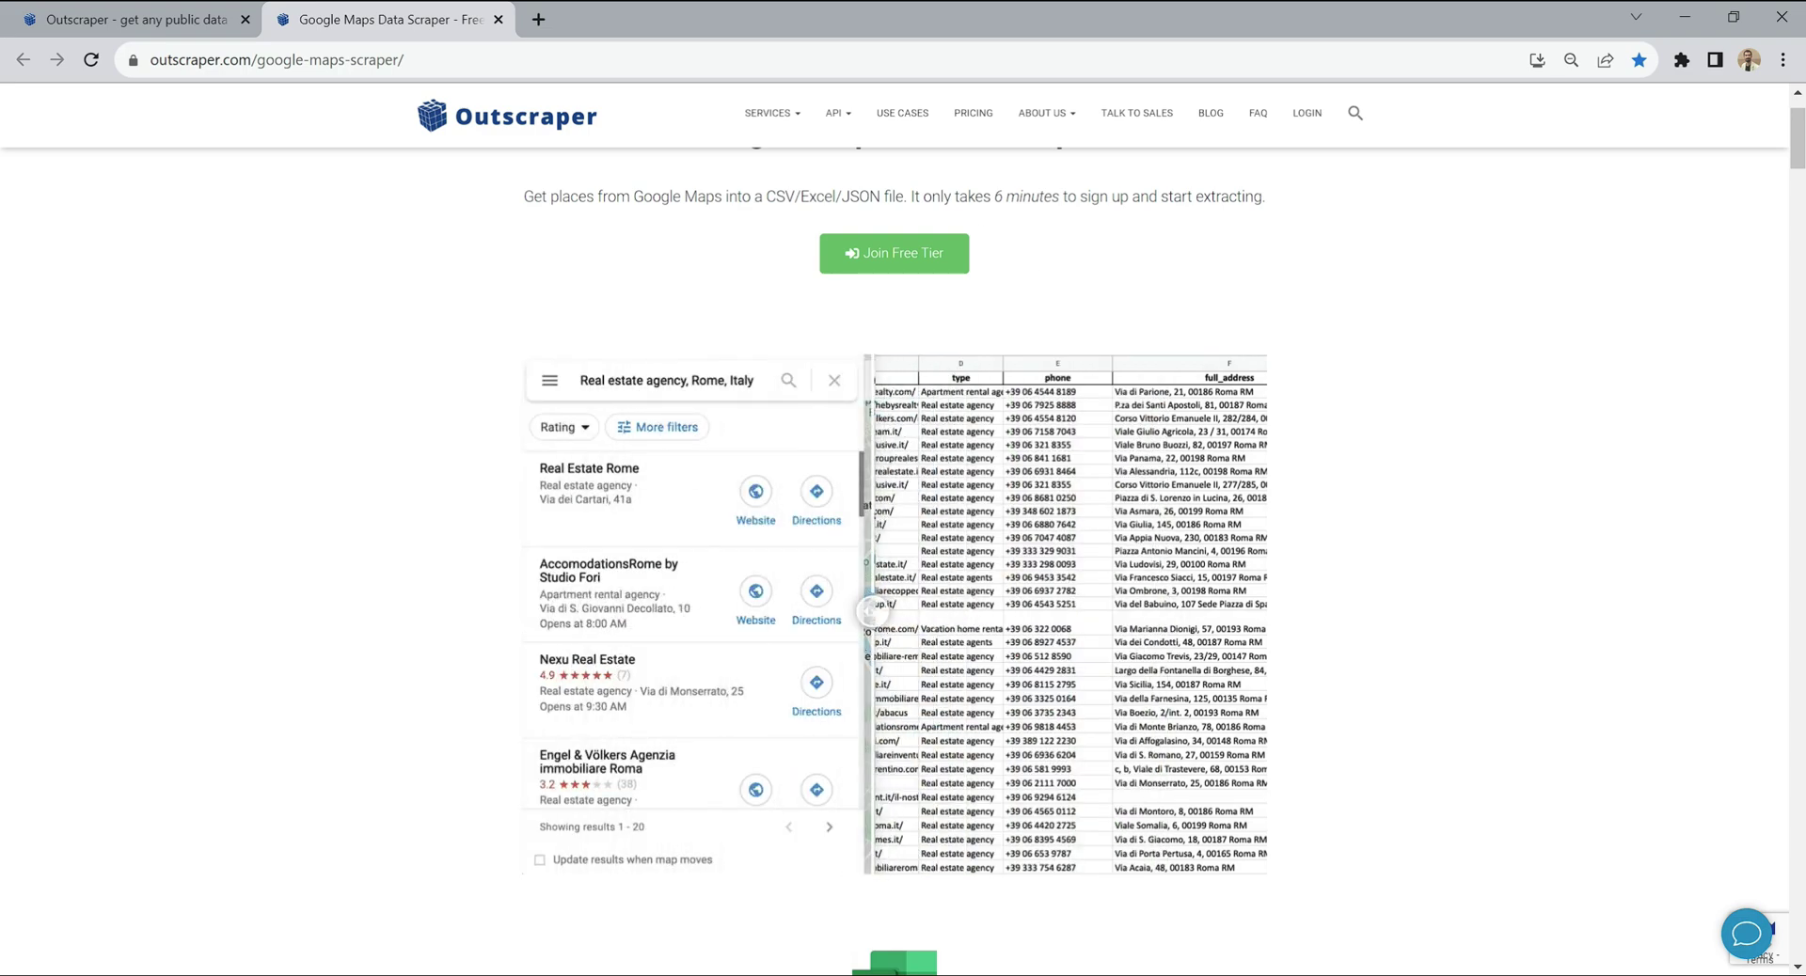
# Open Outscraper's Use Cases page and look through the listed articles.
pyautogui.middleClick(902, 113)
pyautogui.click(689, 23)
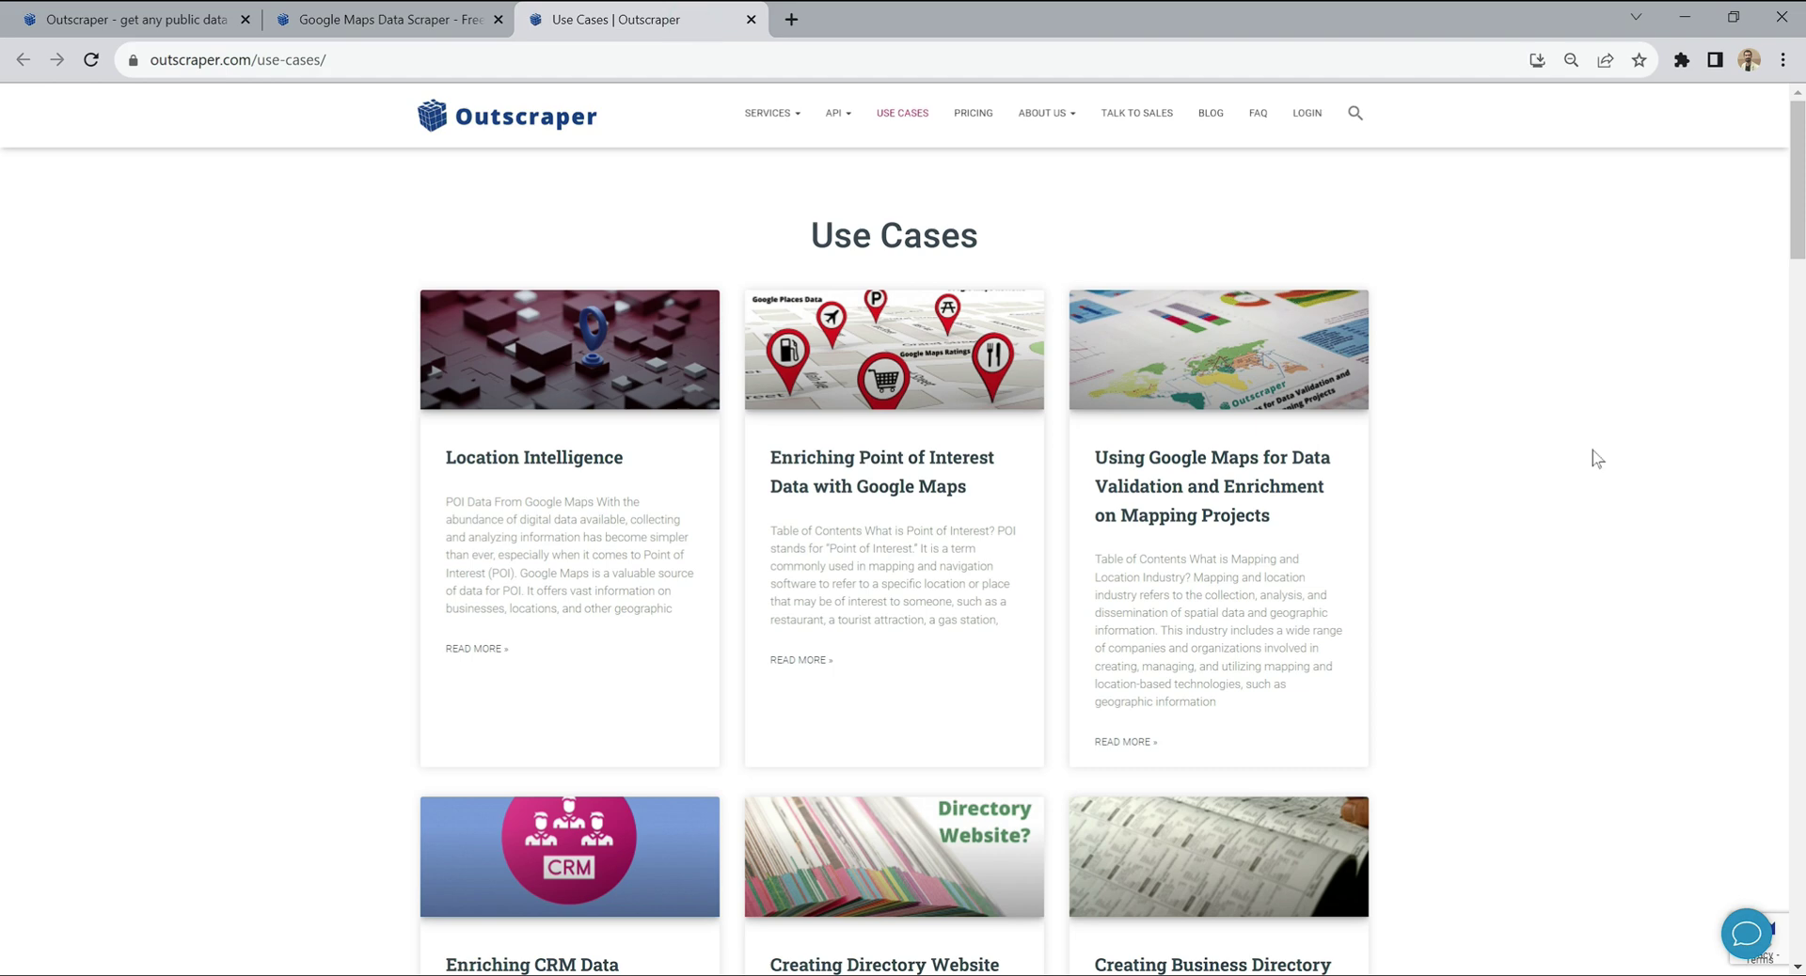
pyautogui.scroll(-4, 1596, 458)
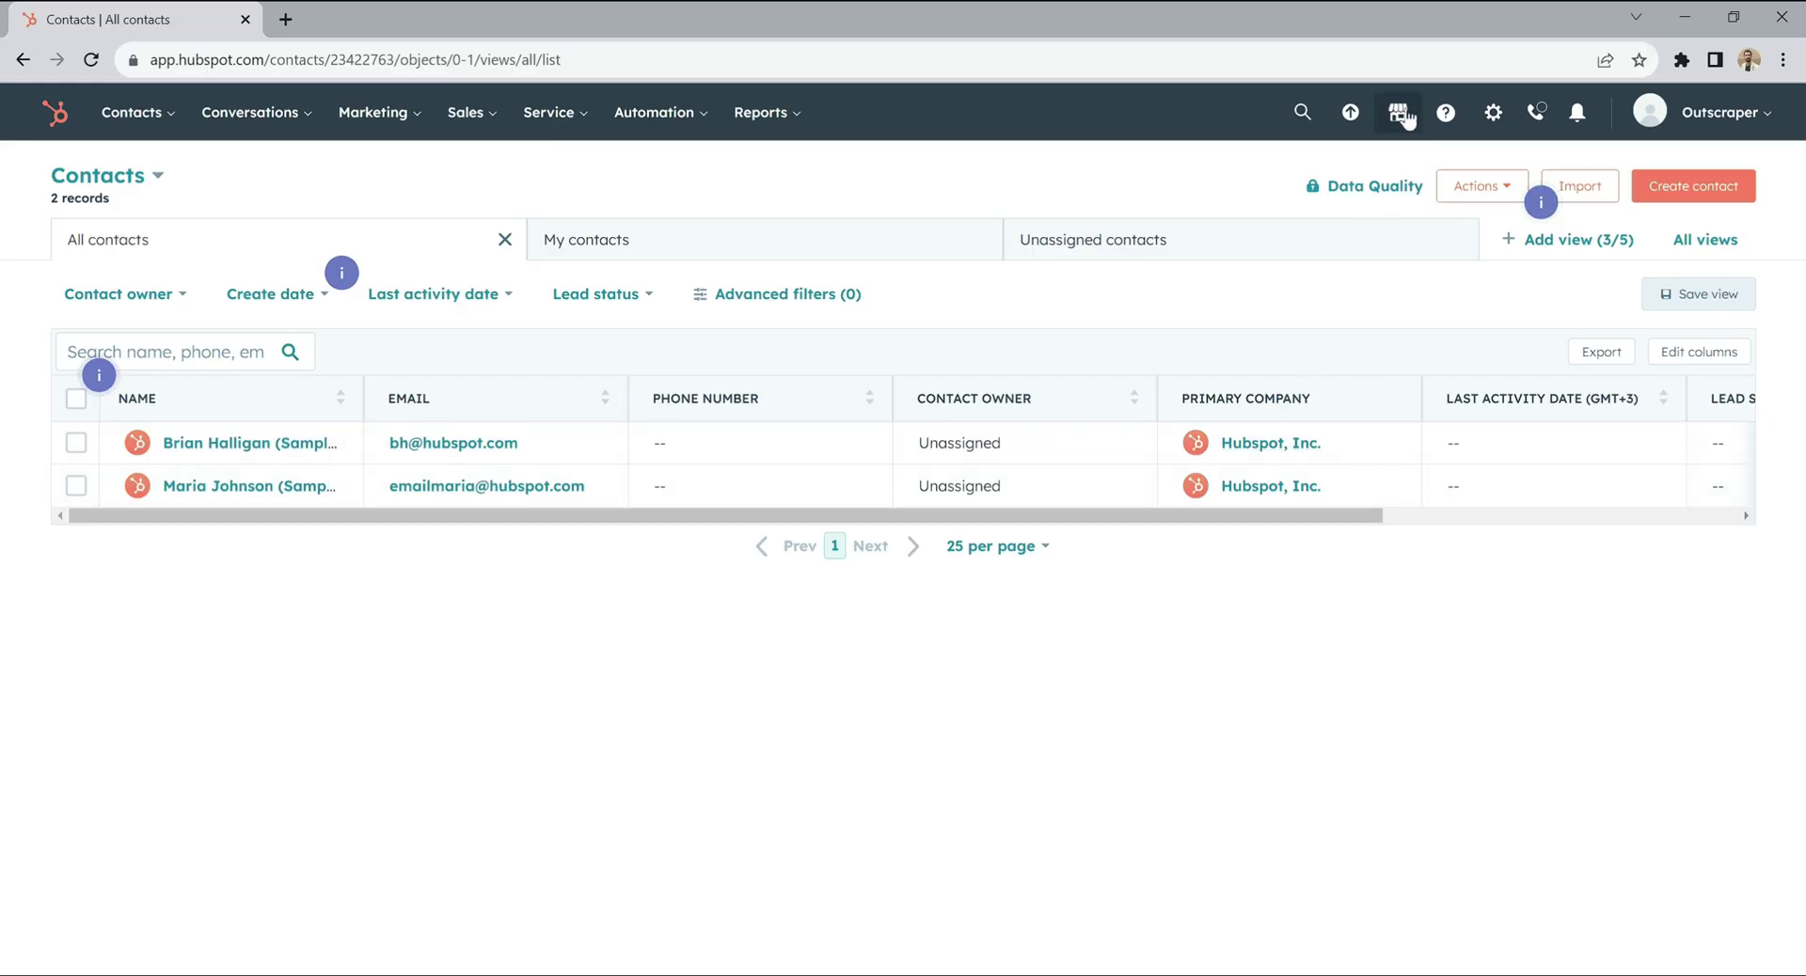
# Search the HubSpot App Marketplace for Outscraper and open its Google Maps Integration listing.
pyautogui.click(1397, 112)
pyautogui.click(1375, 258)
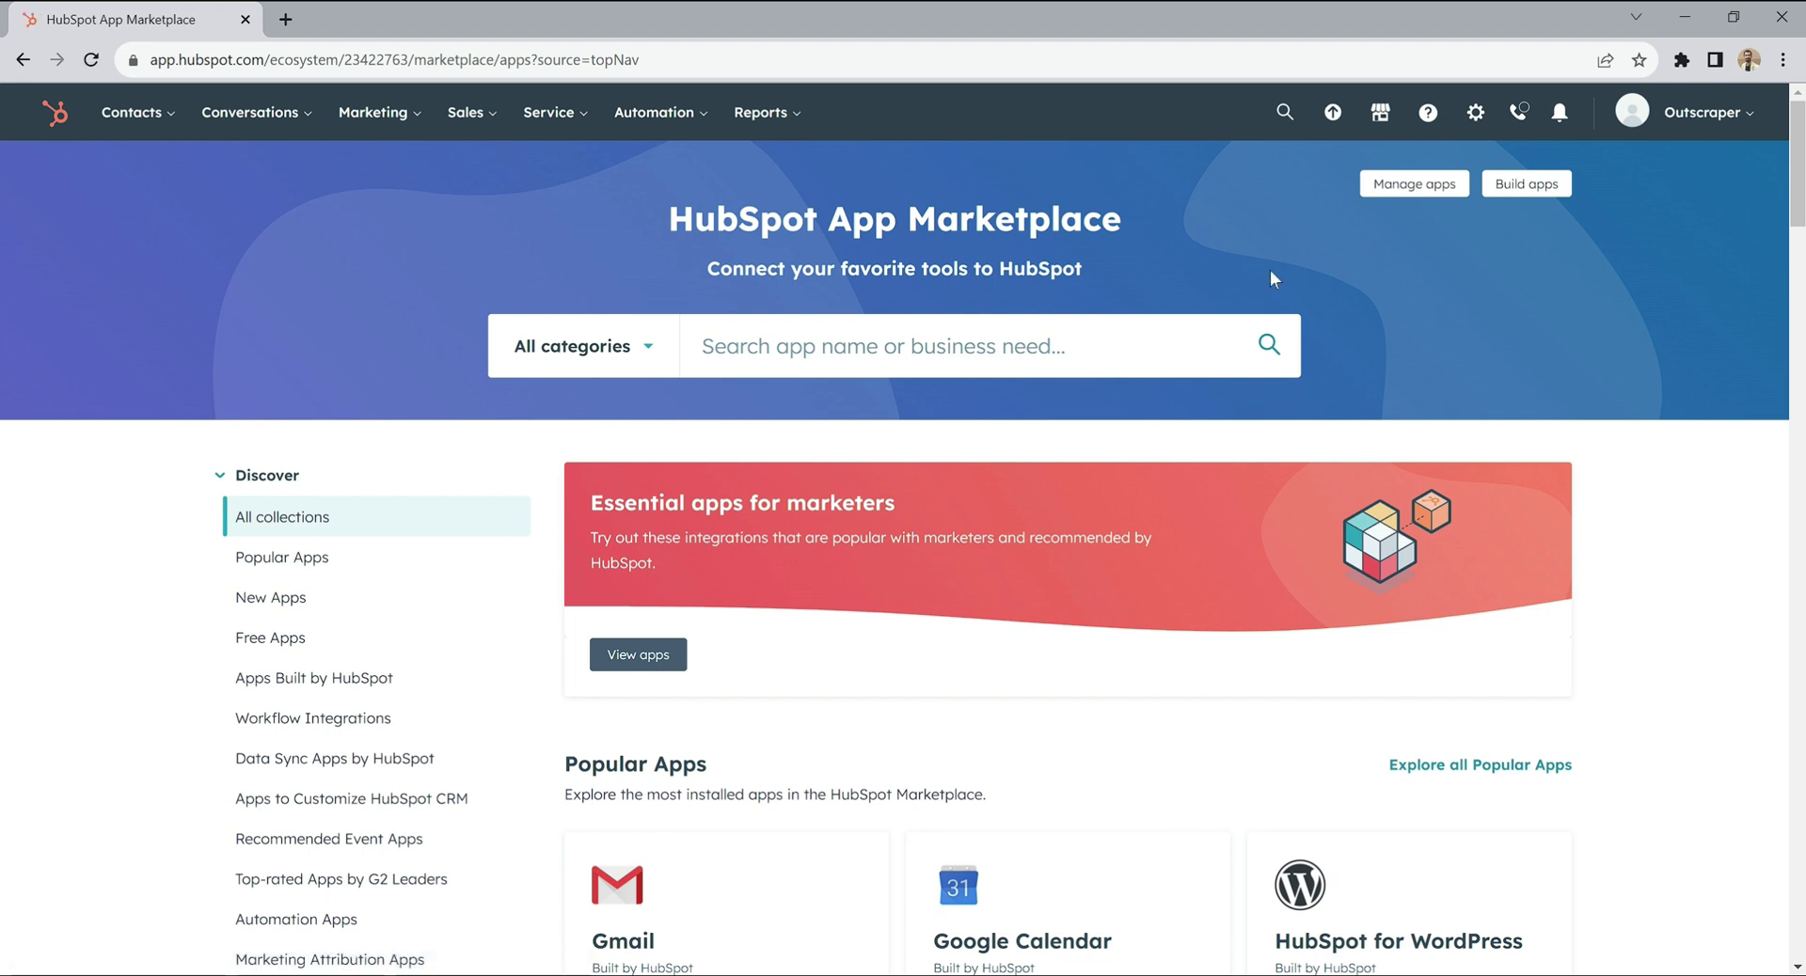
pyautogui.click(1167, 346)
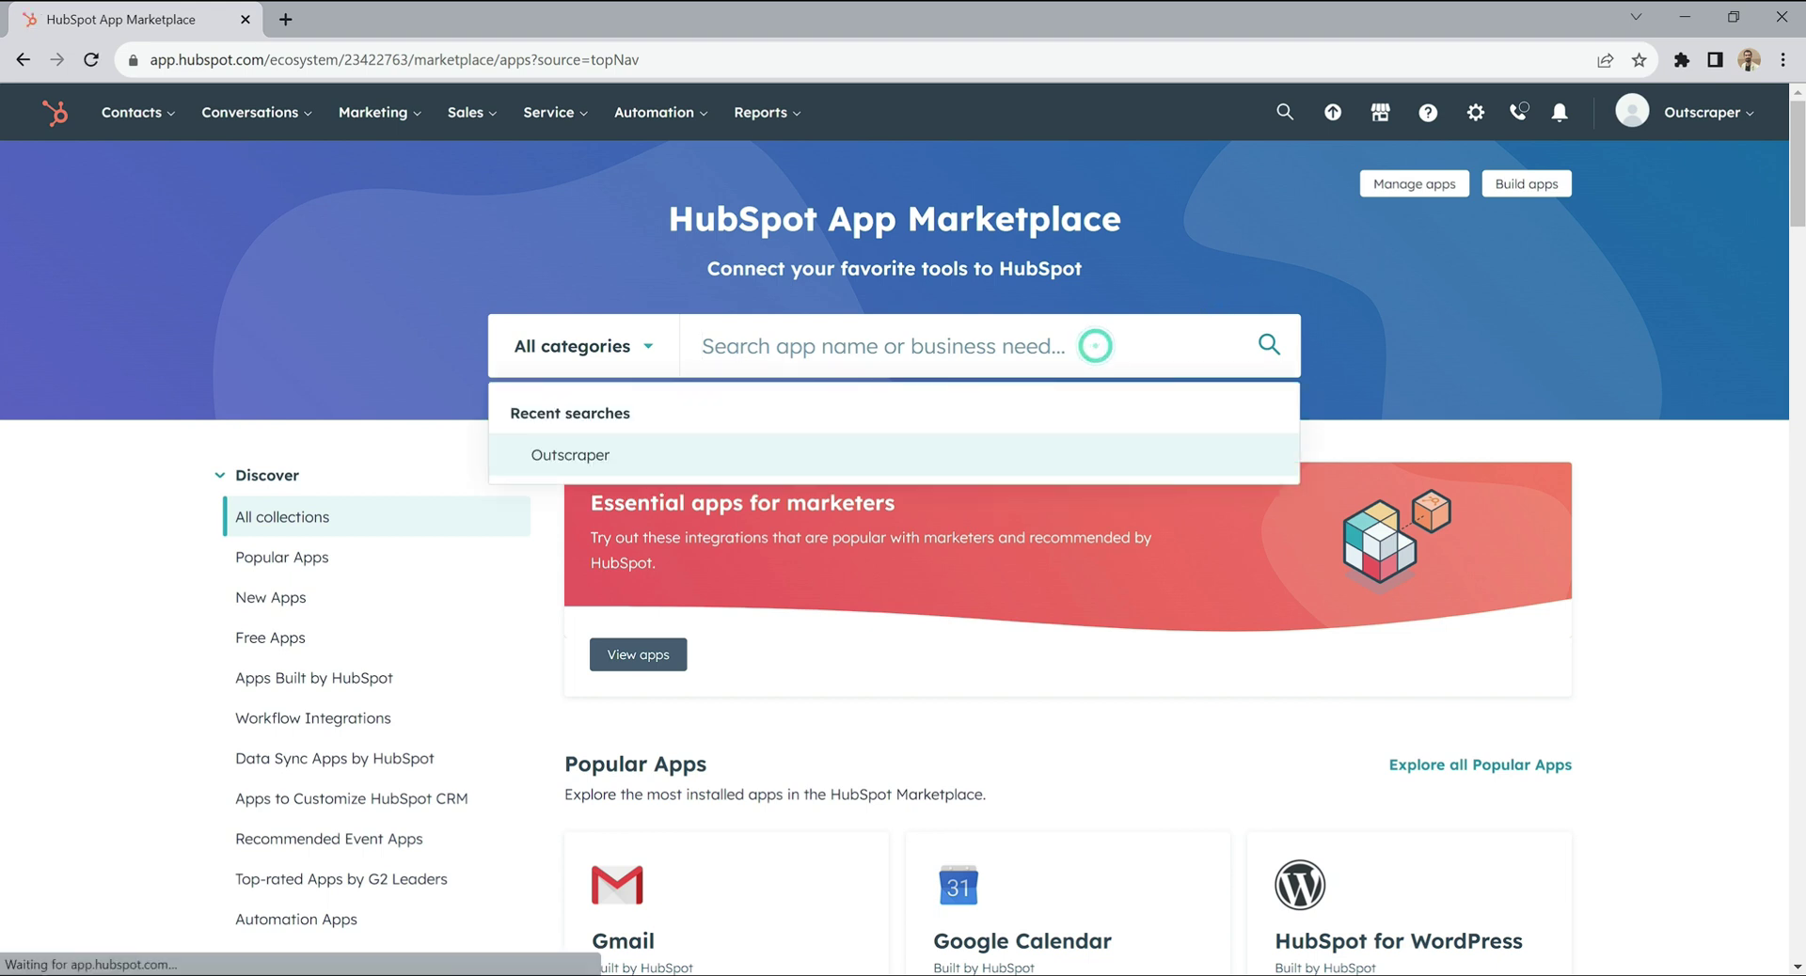
pyautogui.click(1108, 470)
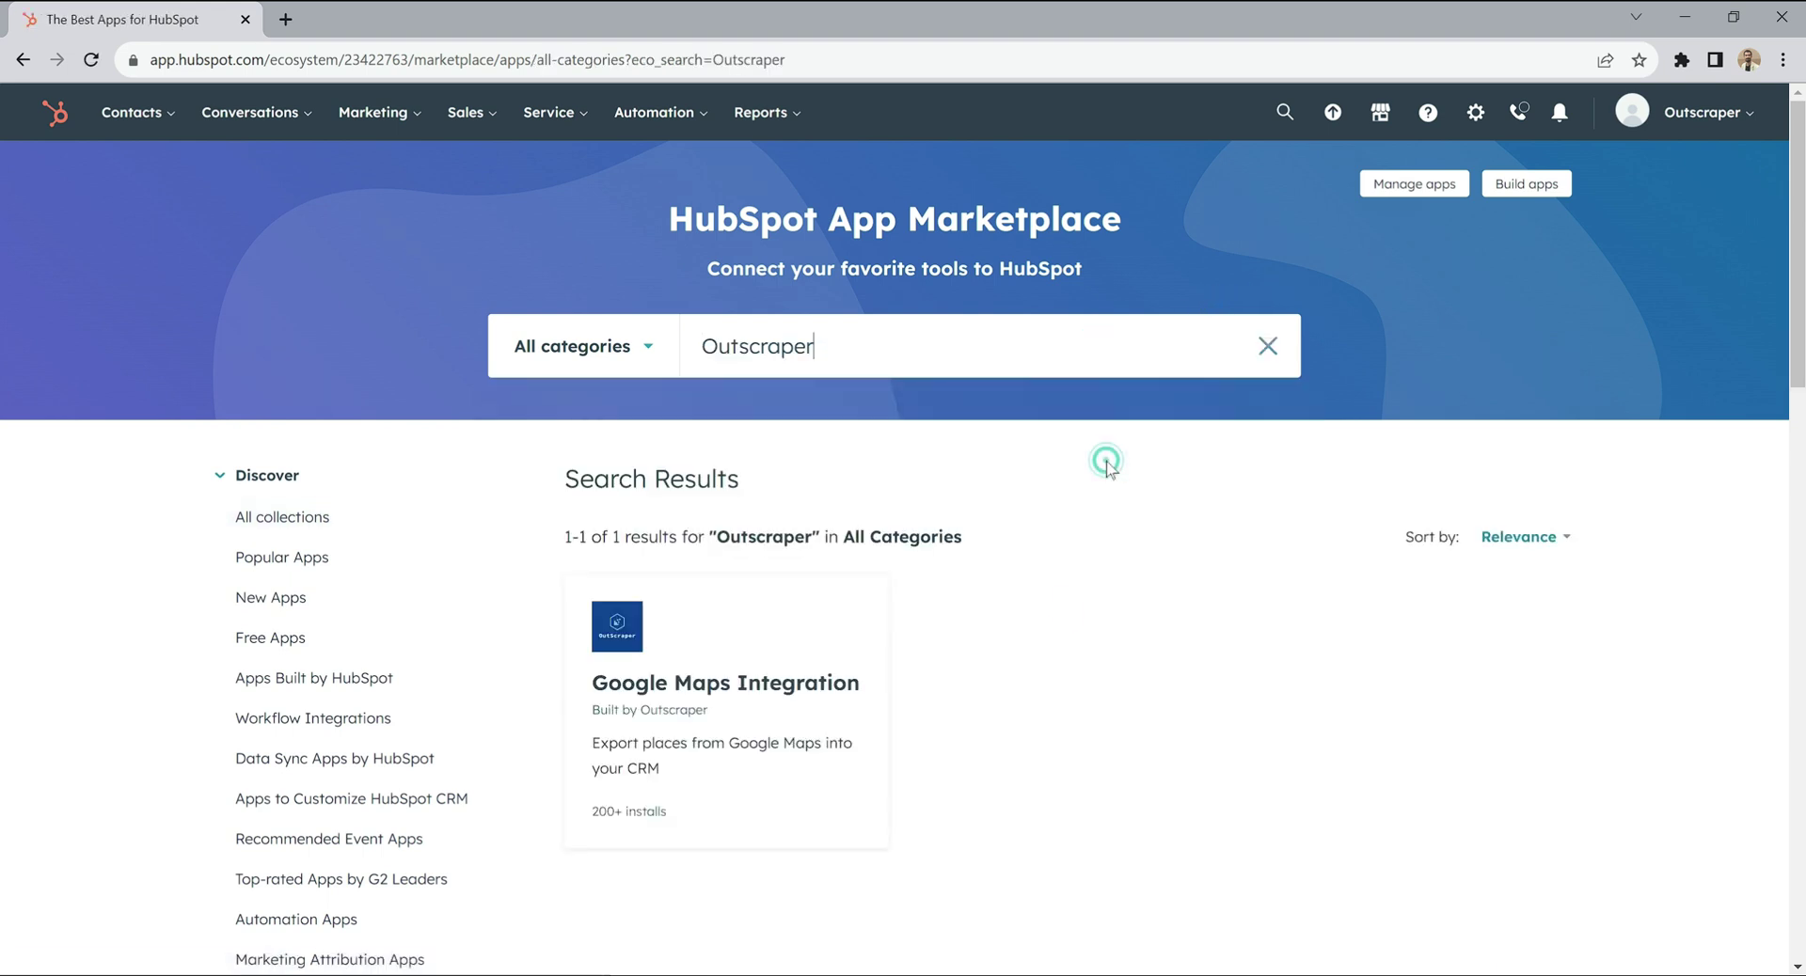
pyautogui.click(819, 698)
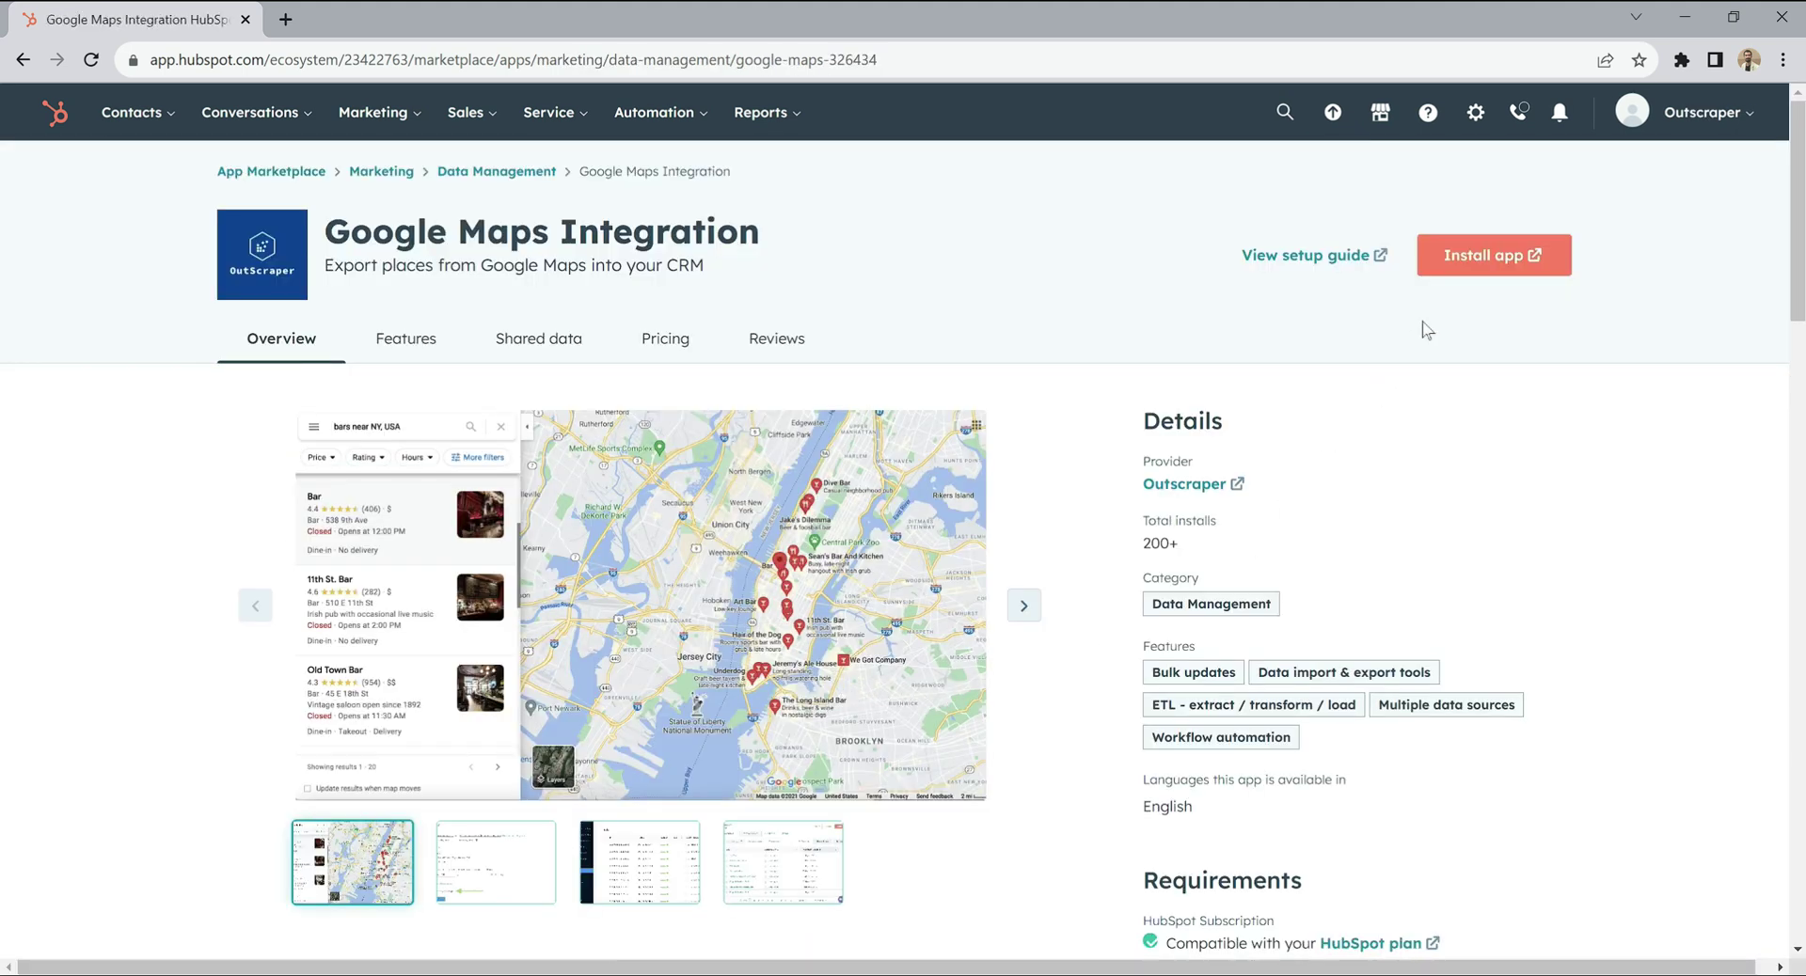
# Start installing the Google Maps Integration, review the HubSpot integration guide, and choose the Outscraper account for the connection.
pyautogui.click(1460, 279)
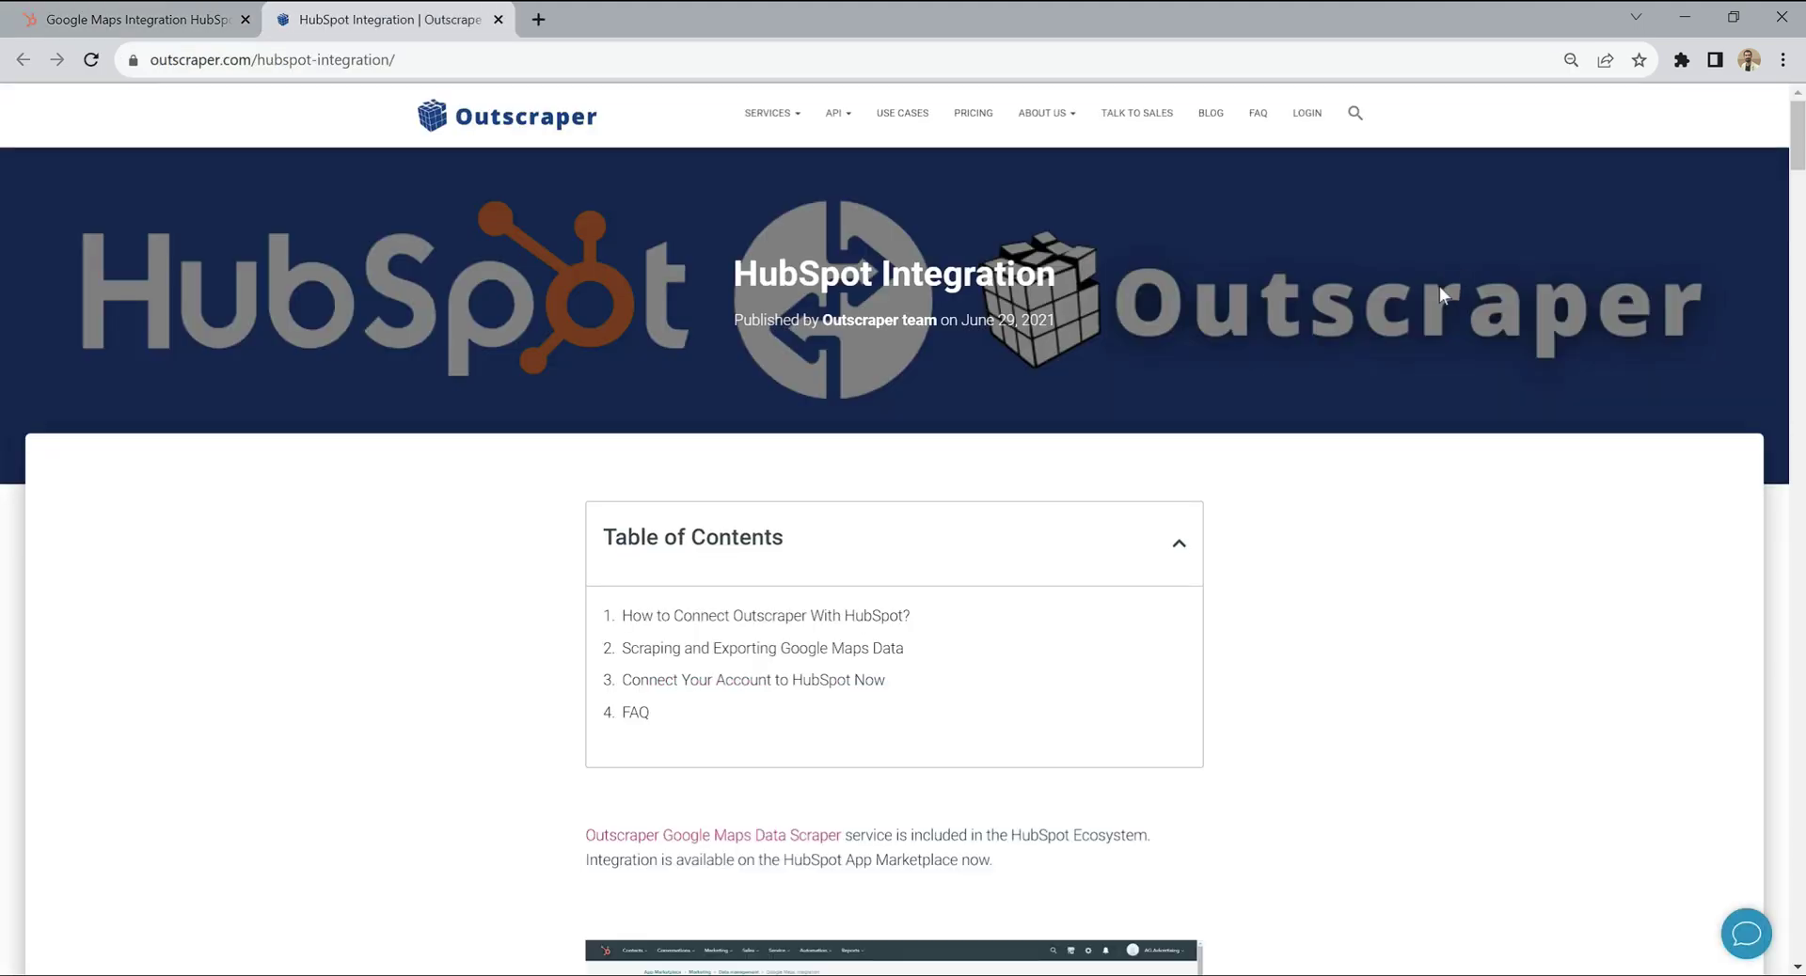
pyautogui.scroll(-12, 1297, 645)
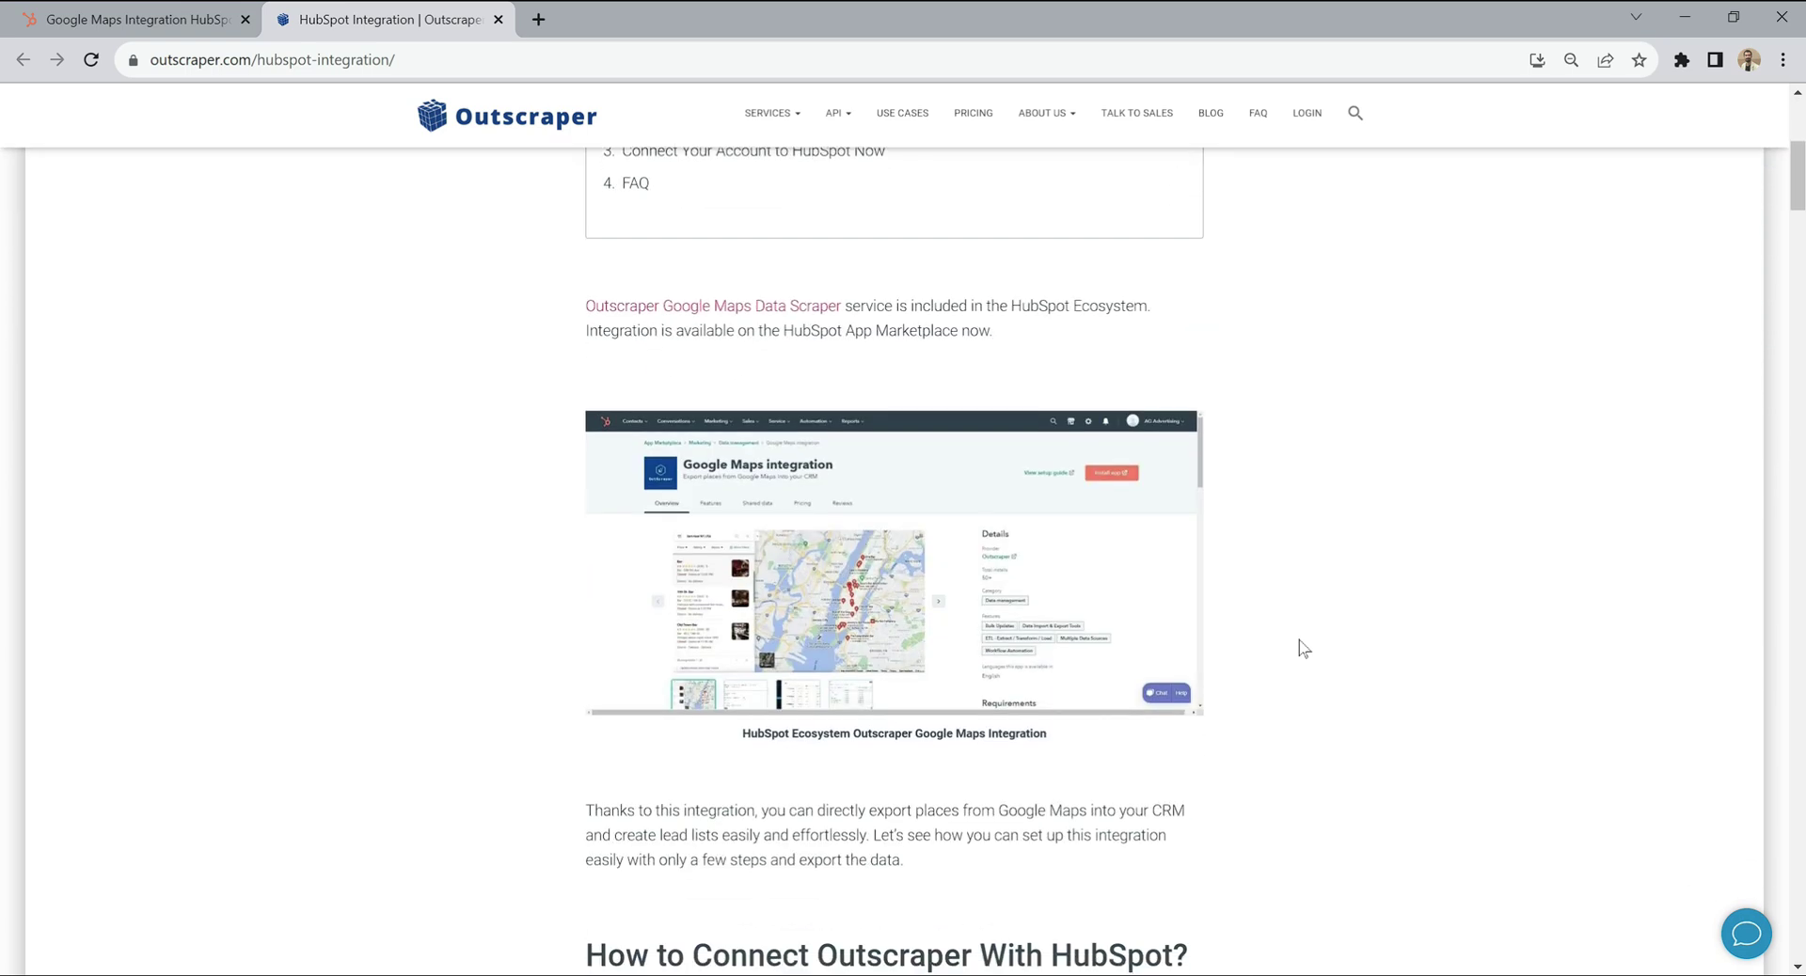
pyautogui.scroll(-5, 1303, 649)
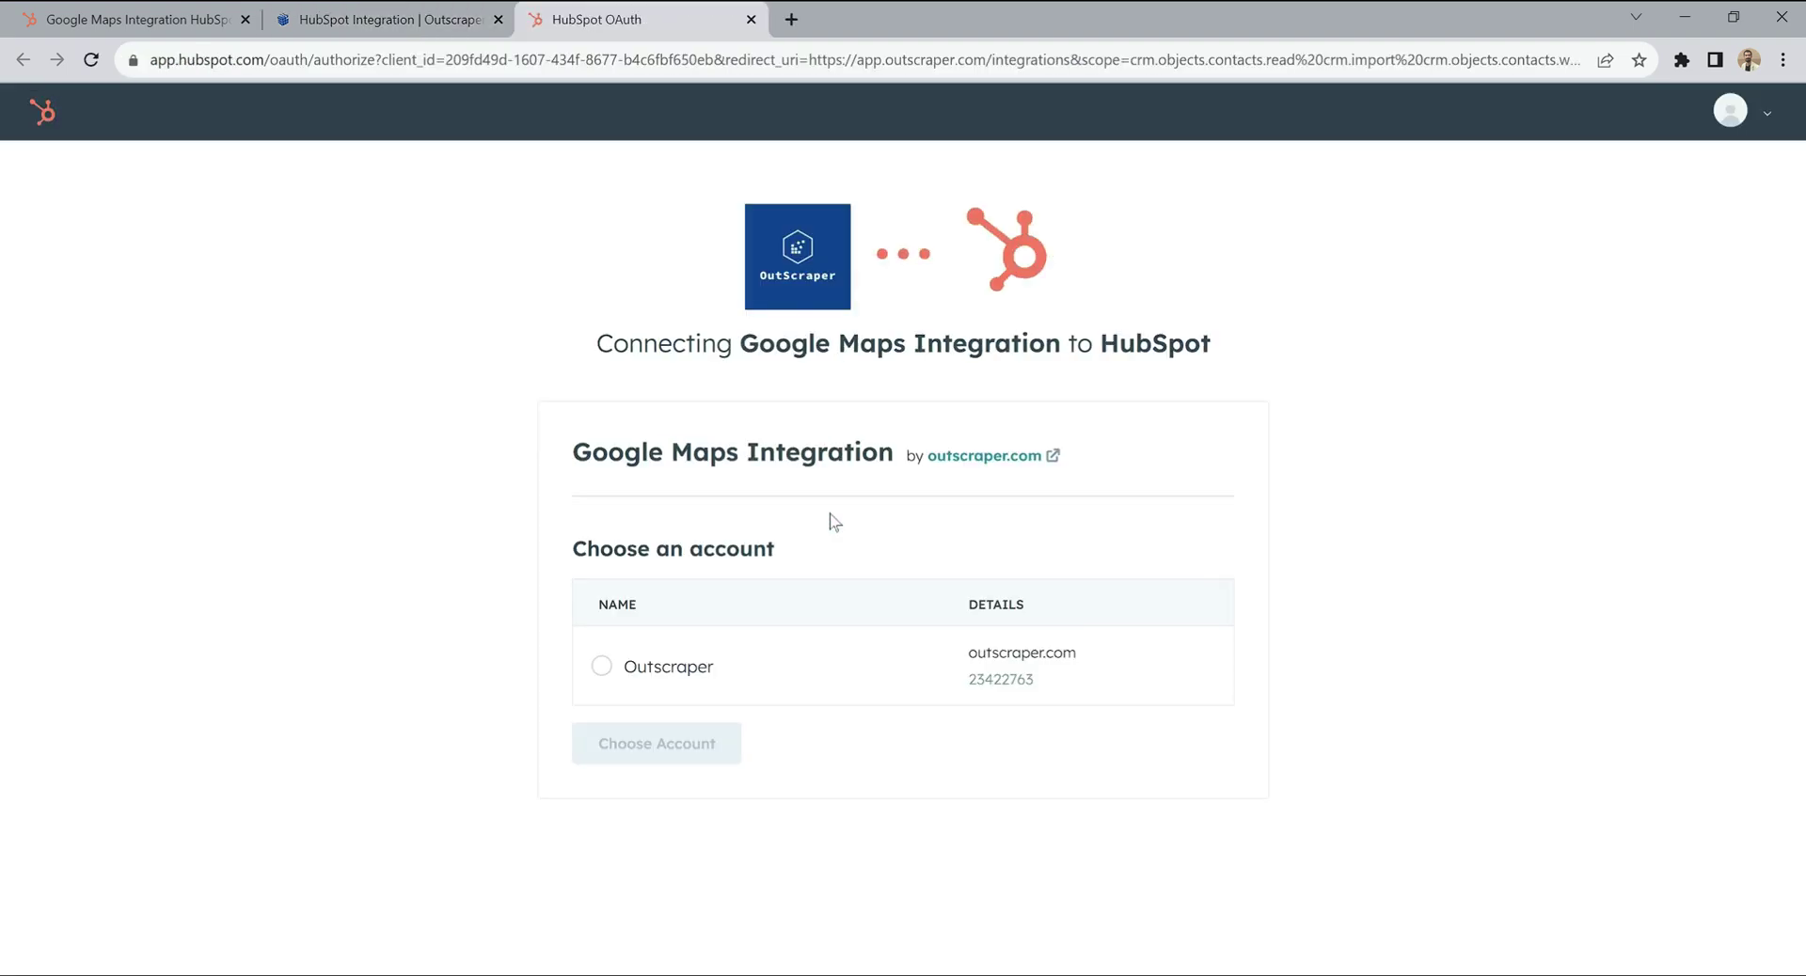
pyautogui.click(700, 676)
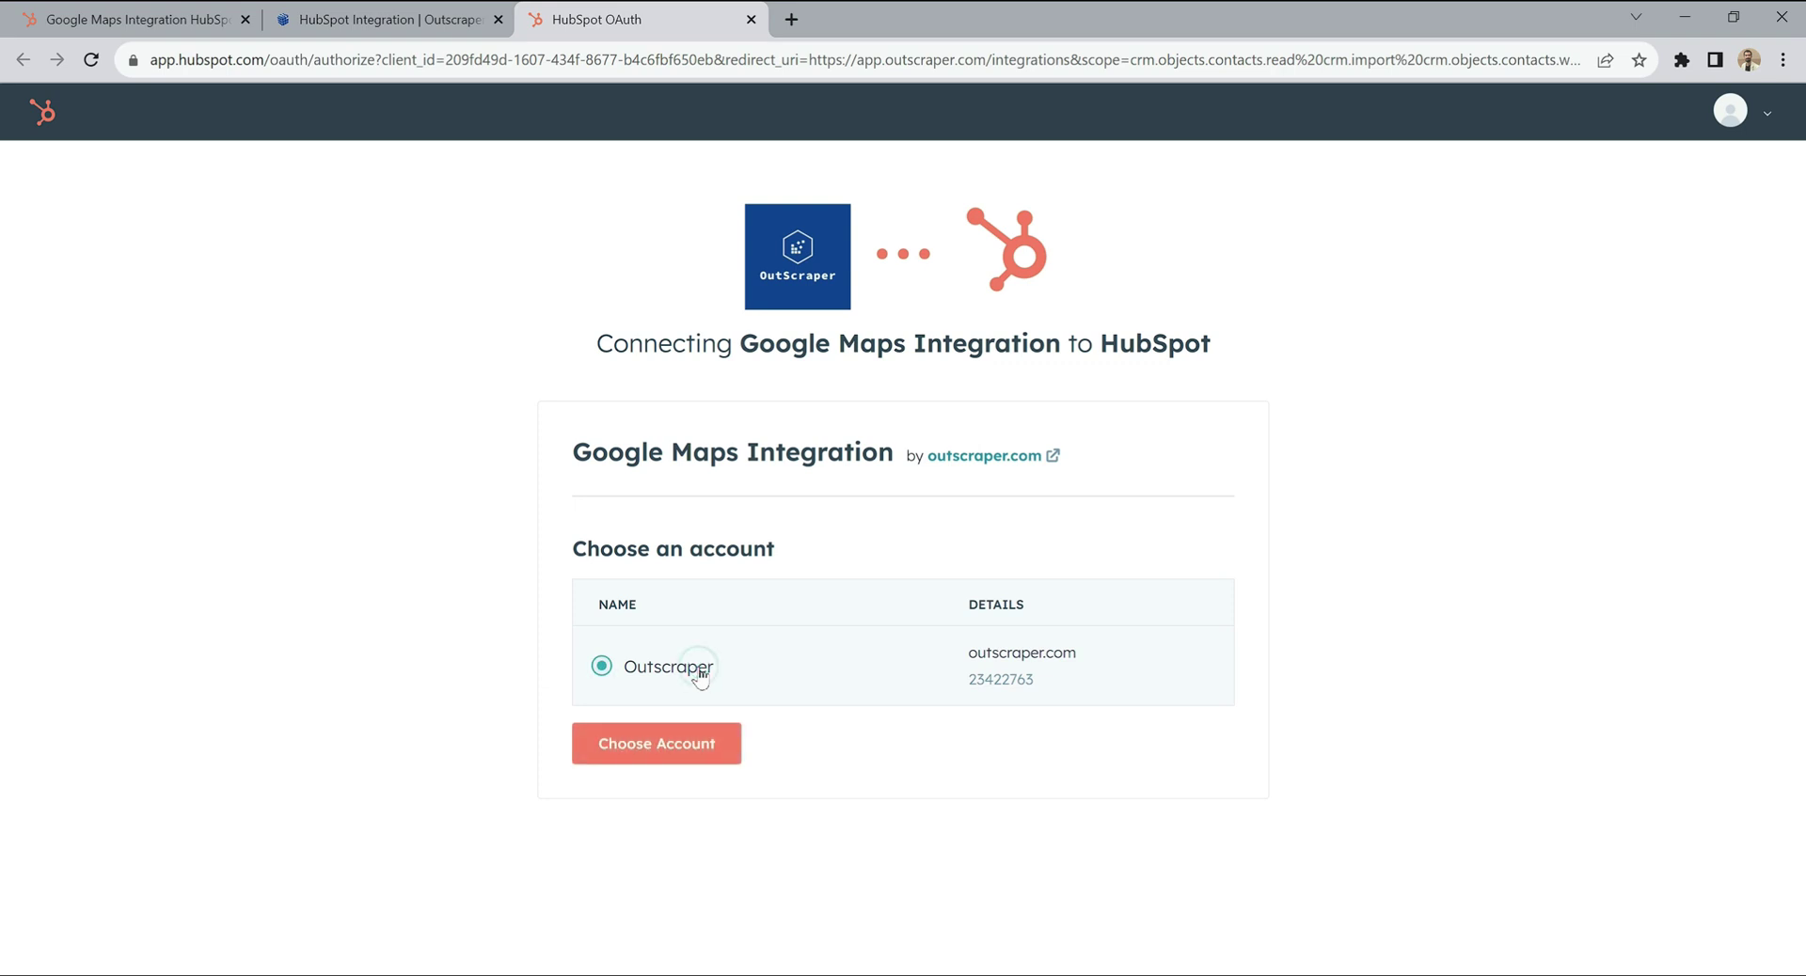
pyautogui.click(661, 750)
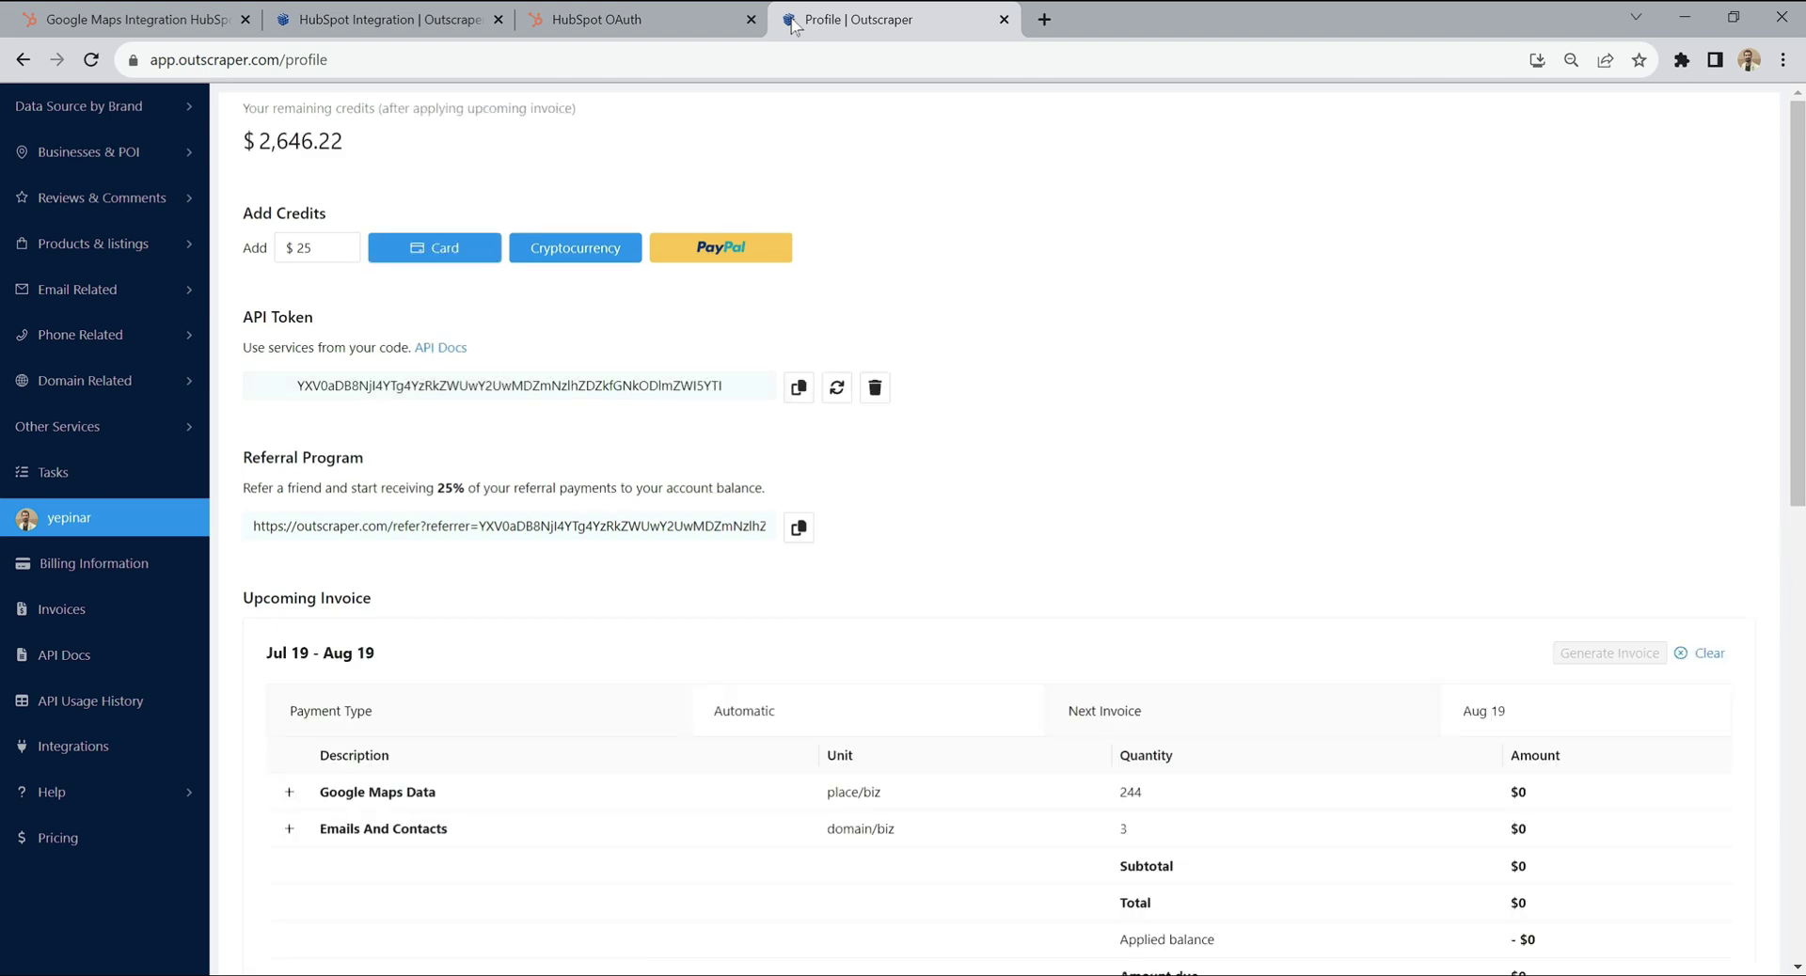
# Start the HubSpot connection from Outscraper's Integrations page and choose the Outscraper account to connect.
pyautogui.click(62, 750)
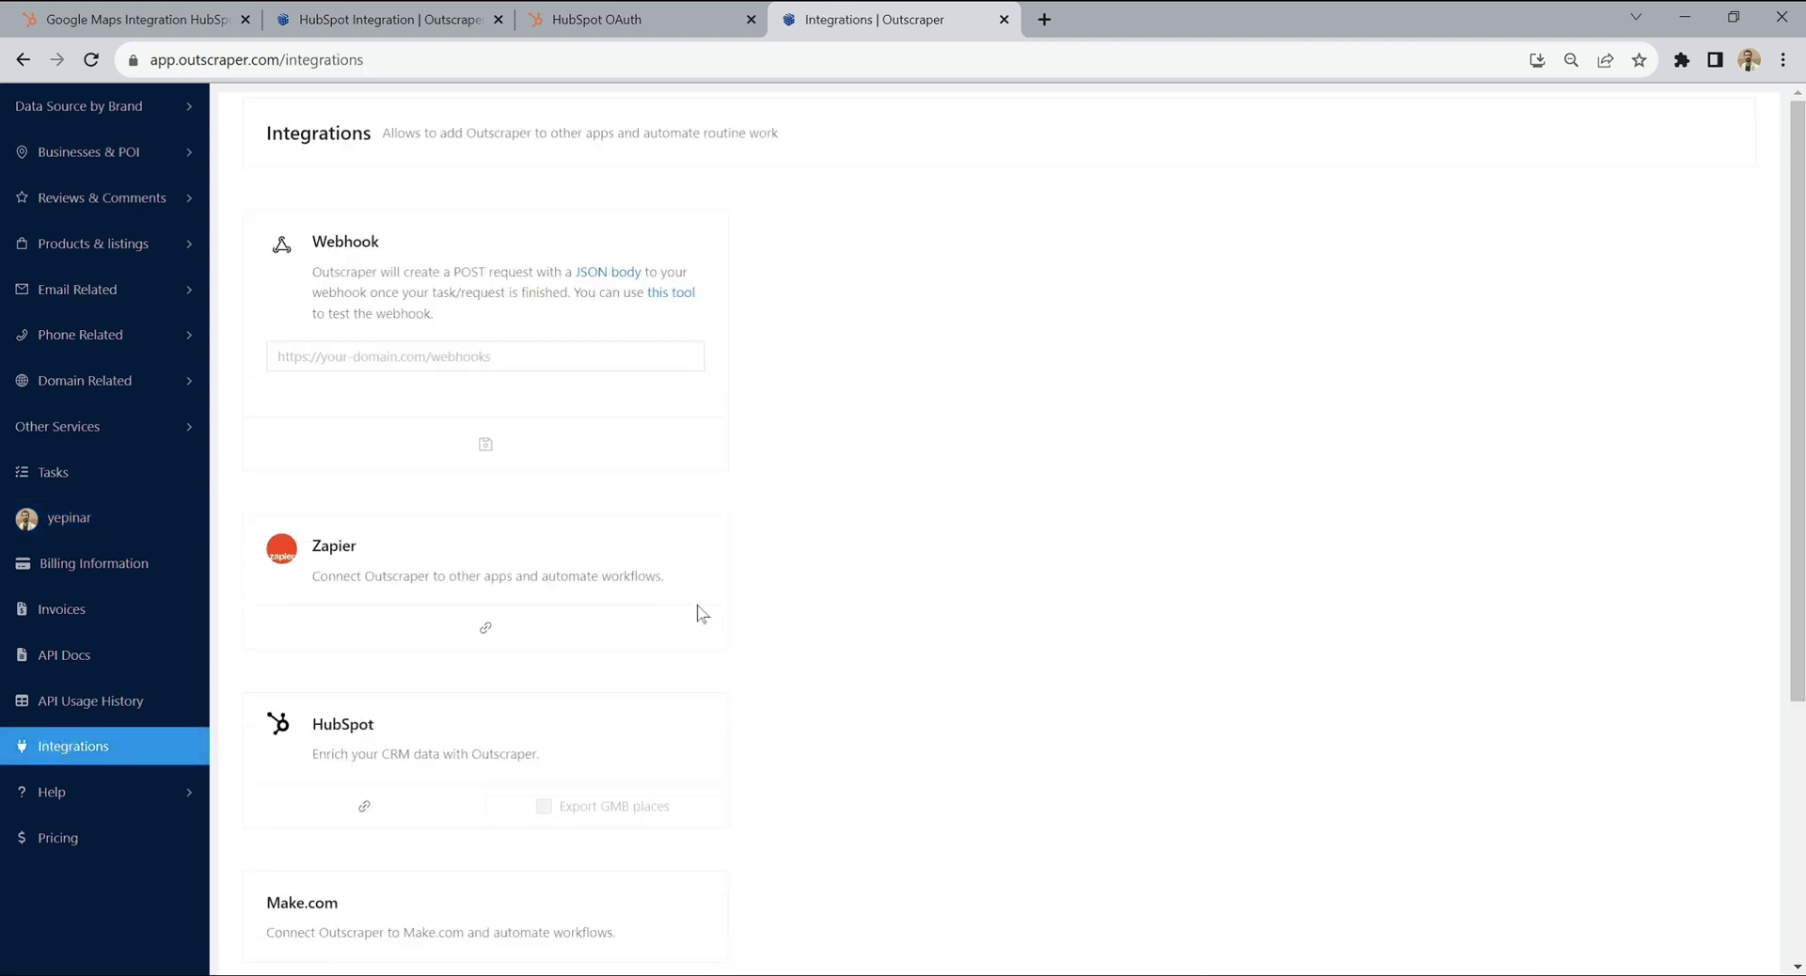
pyautogui.scroll(-2, 663, 682)
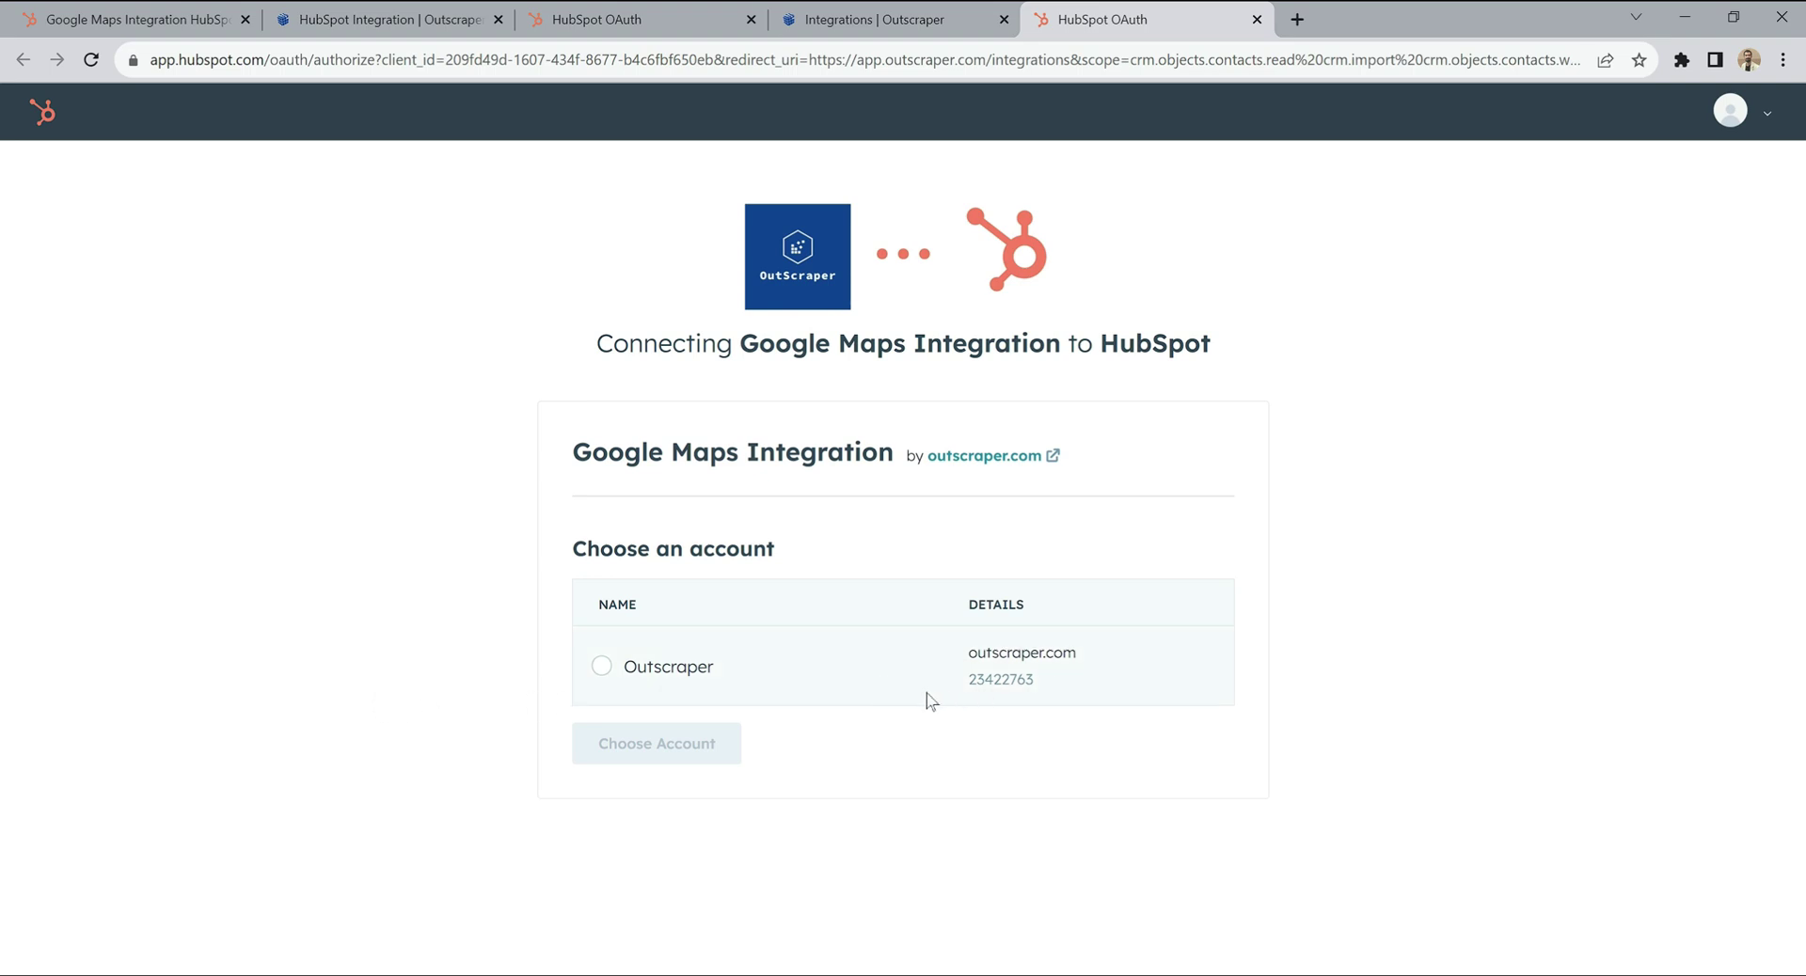
pyautogui.click(662, 683)
pyautogui.click(681, 750)
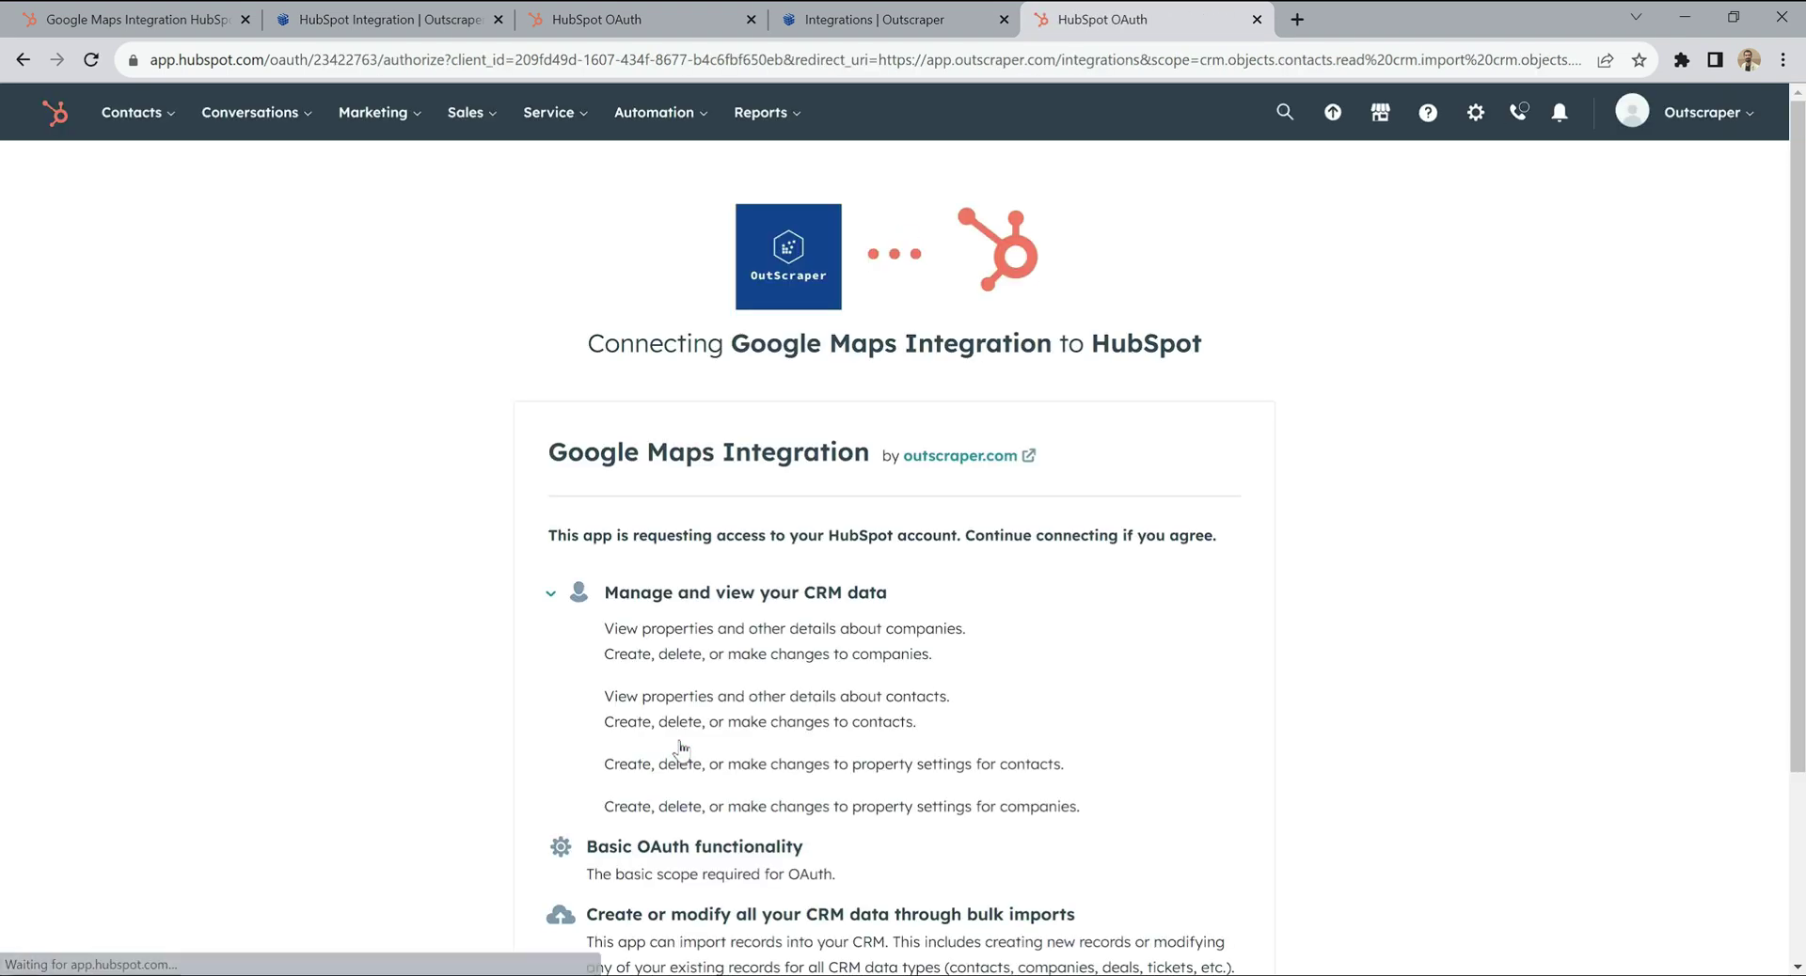
# Accept the third-party application terms and connect the Google Maps Integration to HubSpot.
pyautogui.scroll(-3, 681, 749)
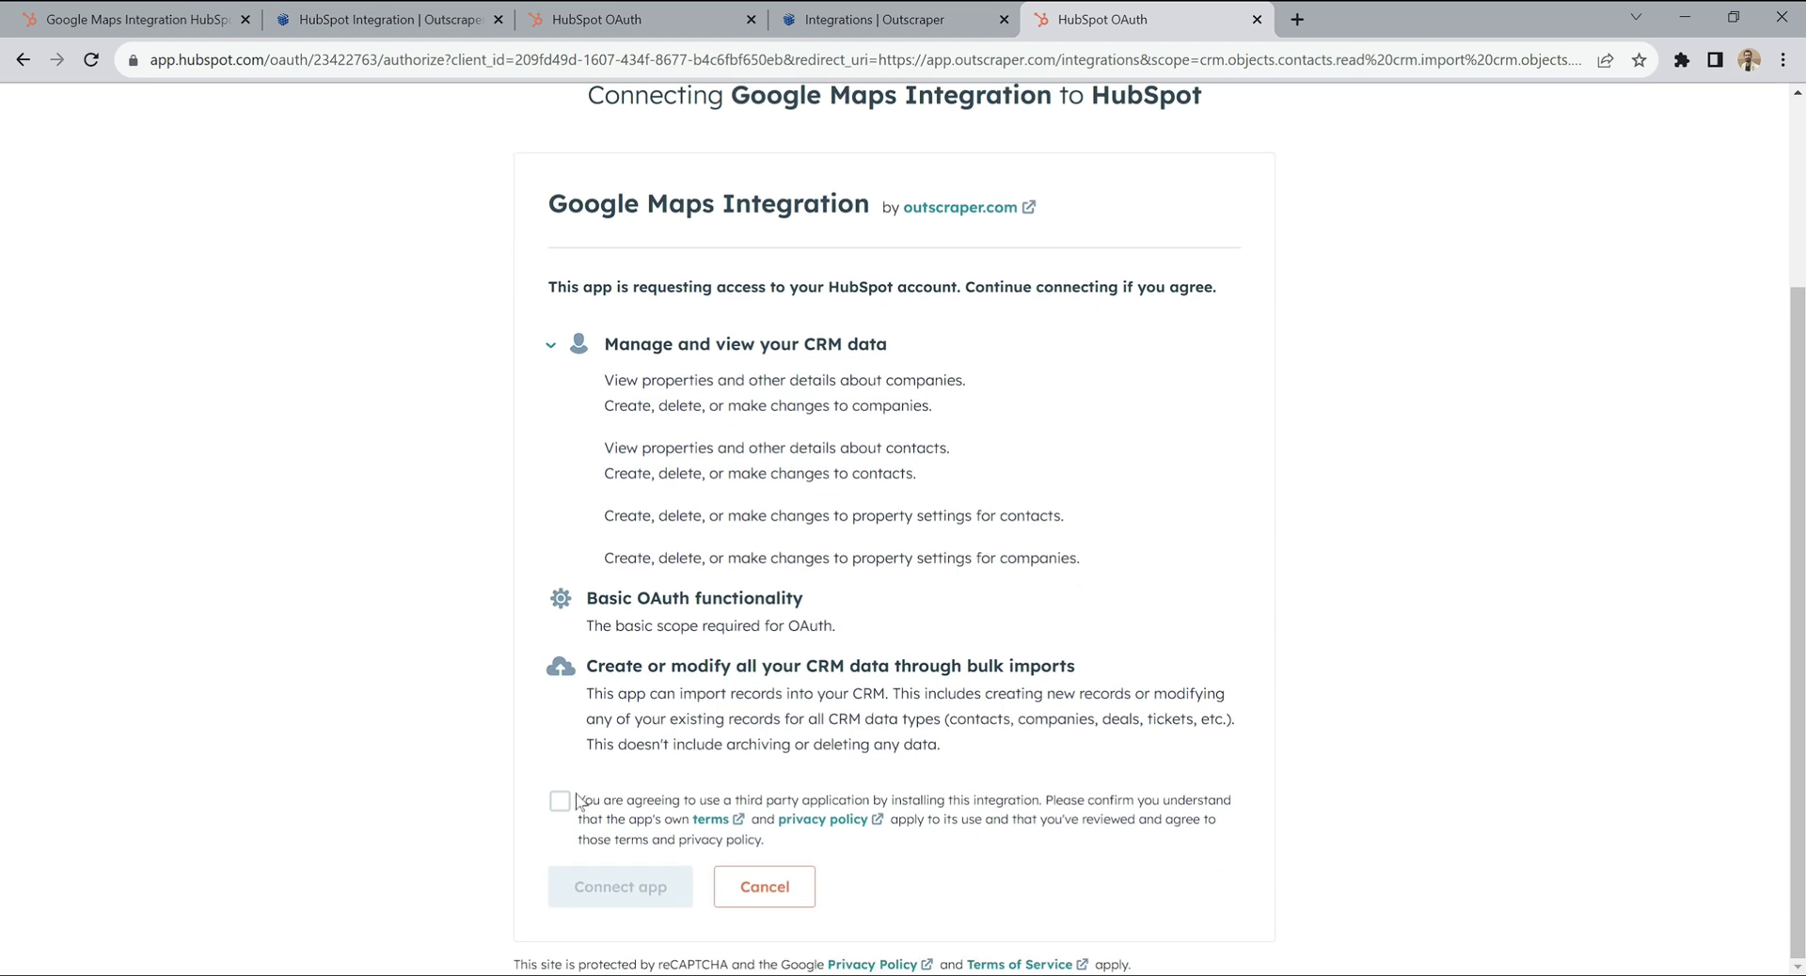
pyautogui.click(559, 800)
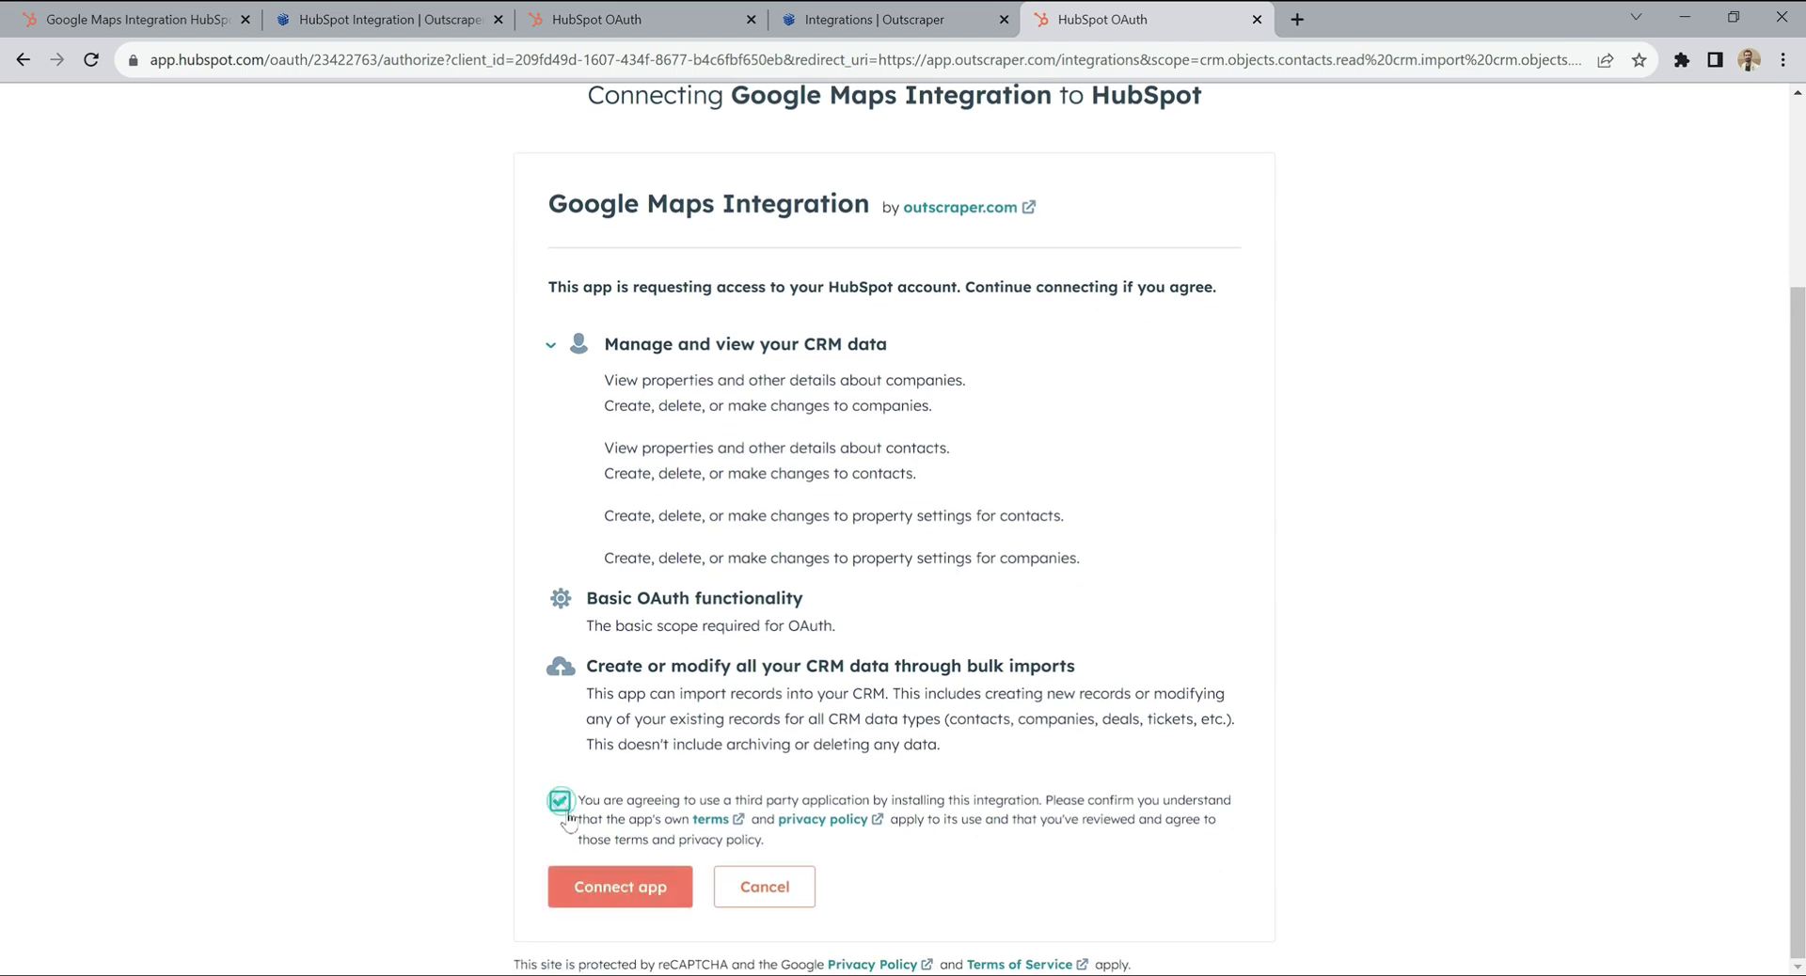
pyautogui.click(636, 889)
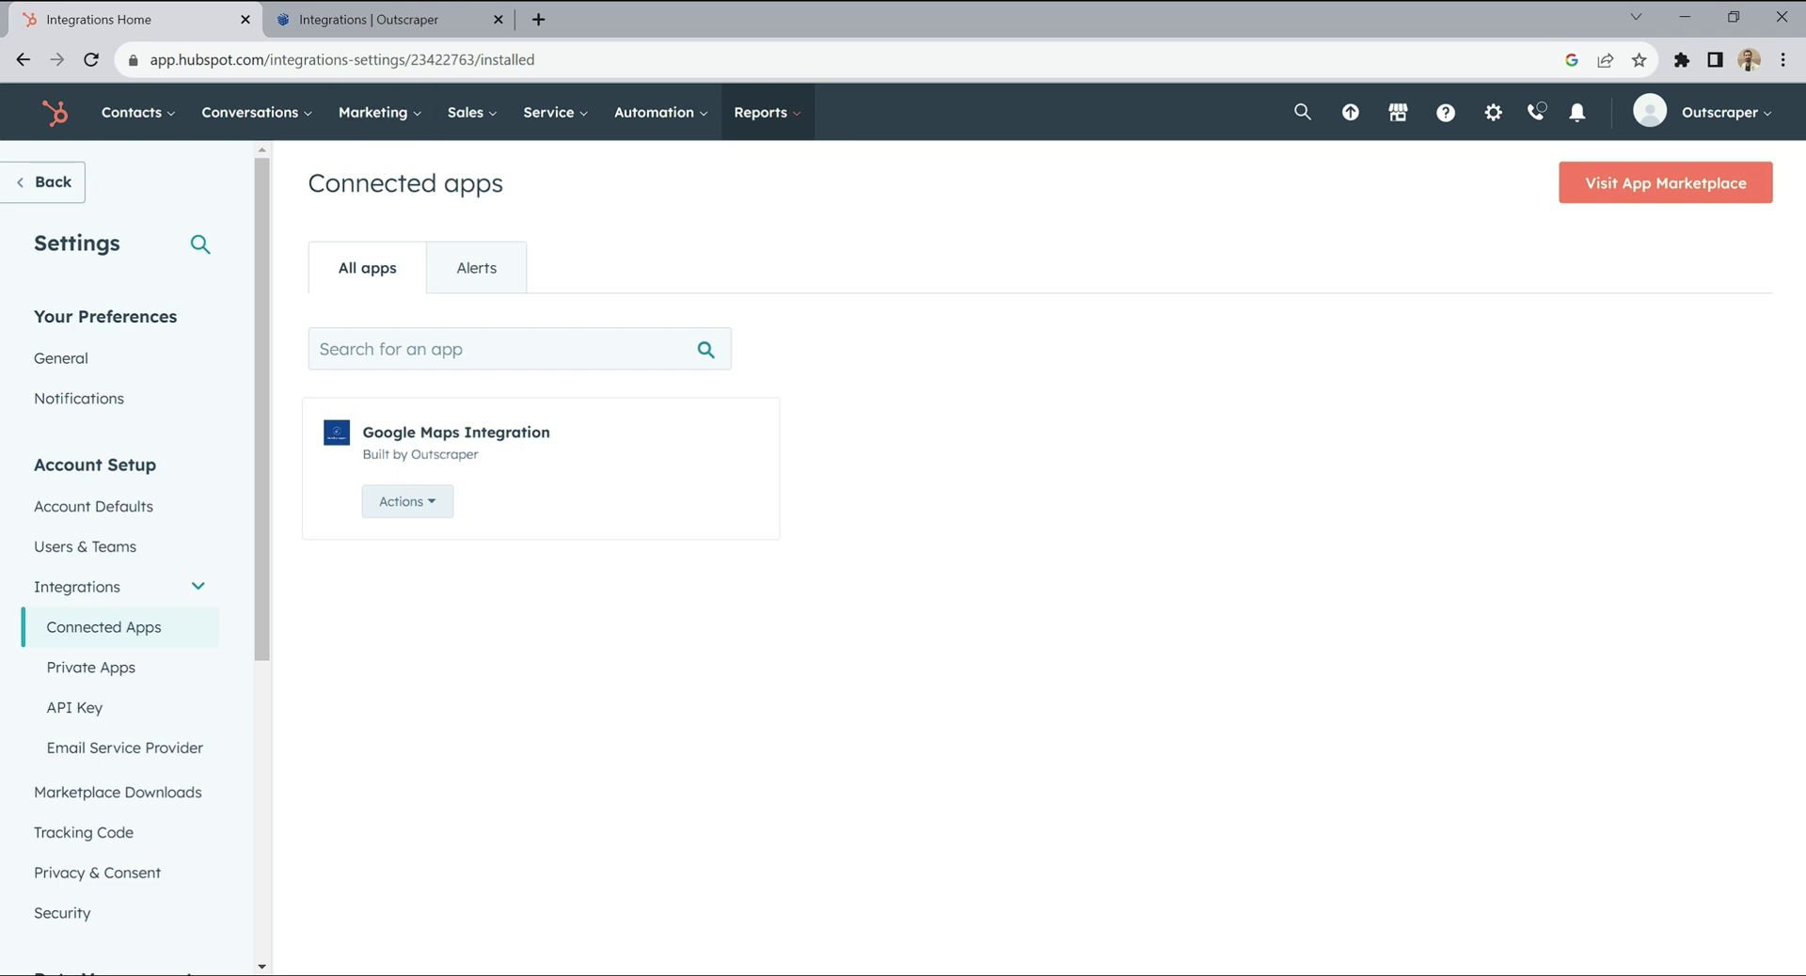
# Check the HubSpot connection and its linked account on Outscraper's Integrations page.
pyautogui.click(395, 18)
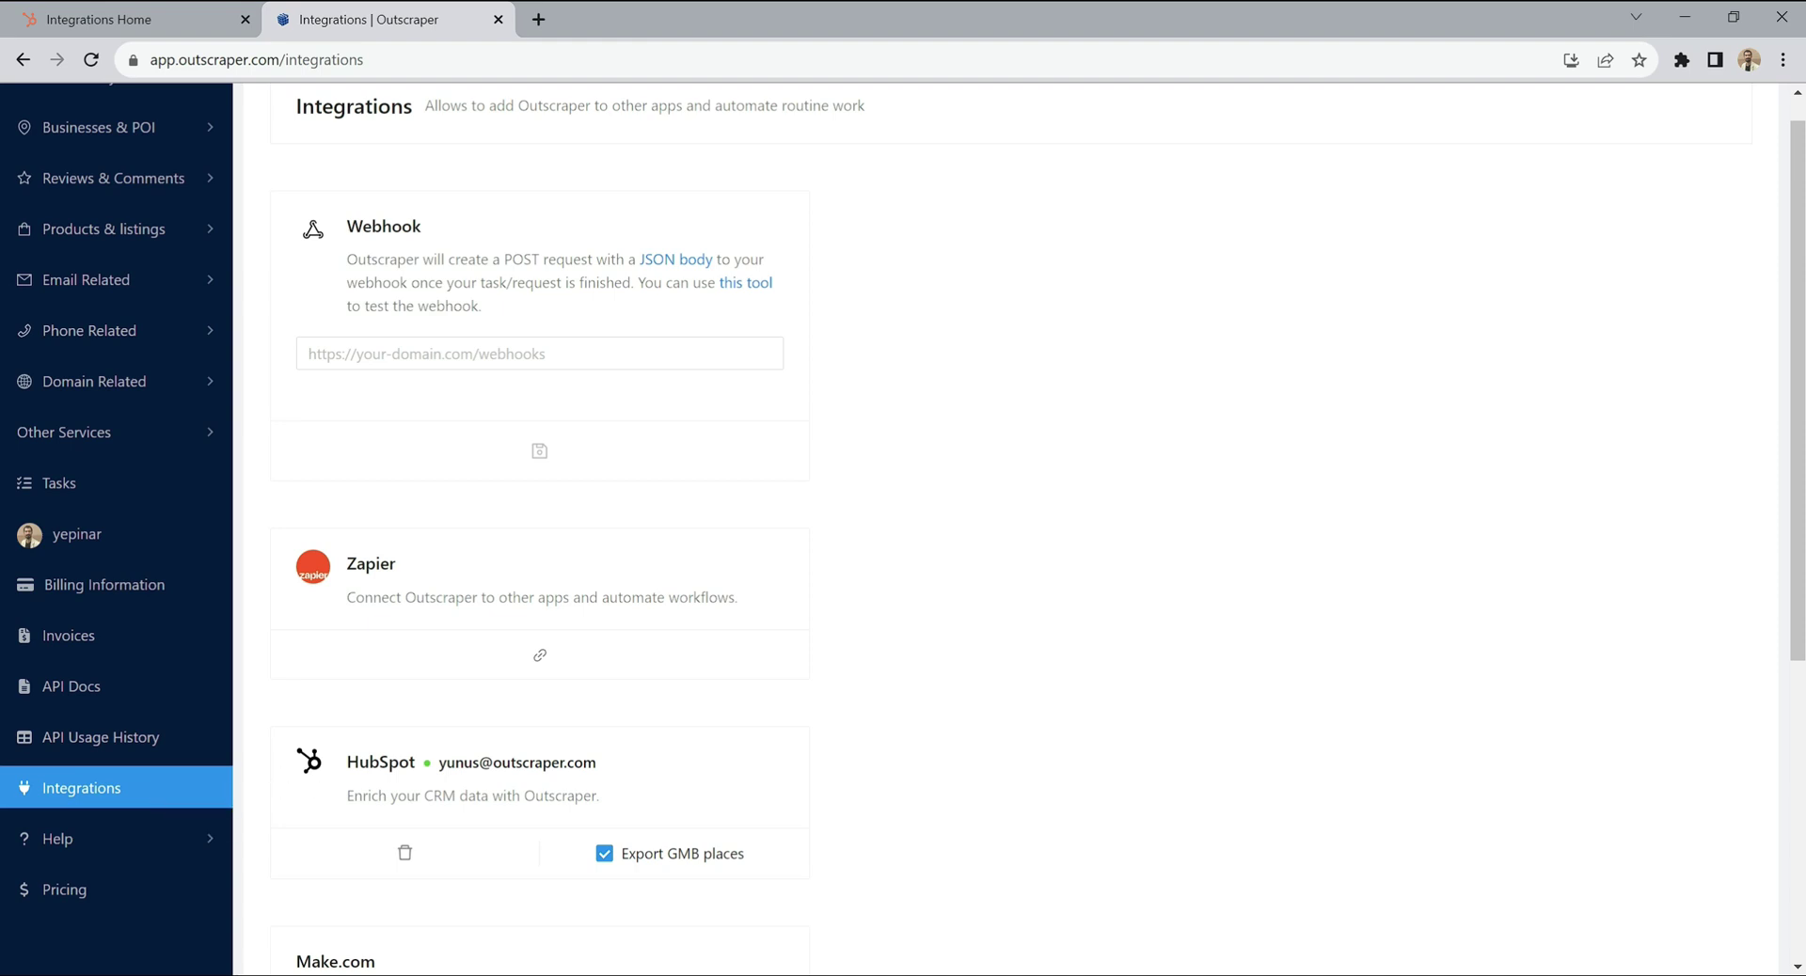
pyautogui.moveTo(341, 760); pyautogui.dragTo(606, 760)
pyautogui.click(919, 718)
pyautogui.scroll(-2, 920, 720)
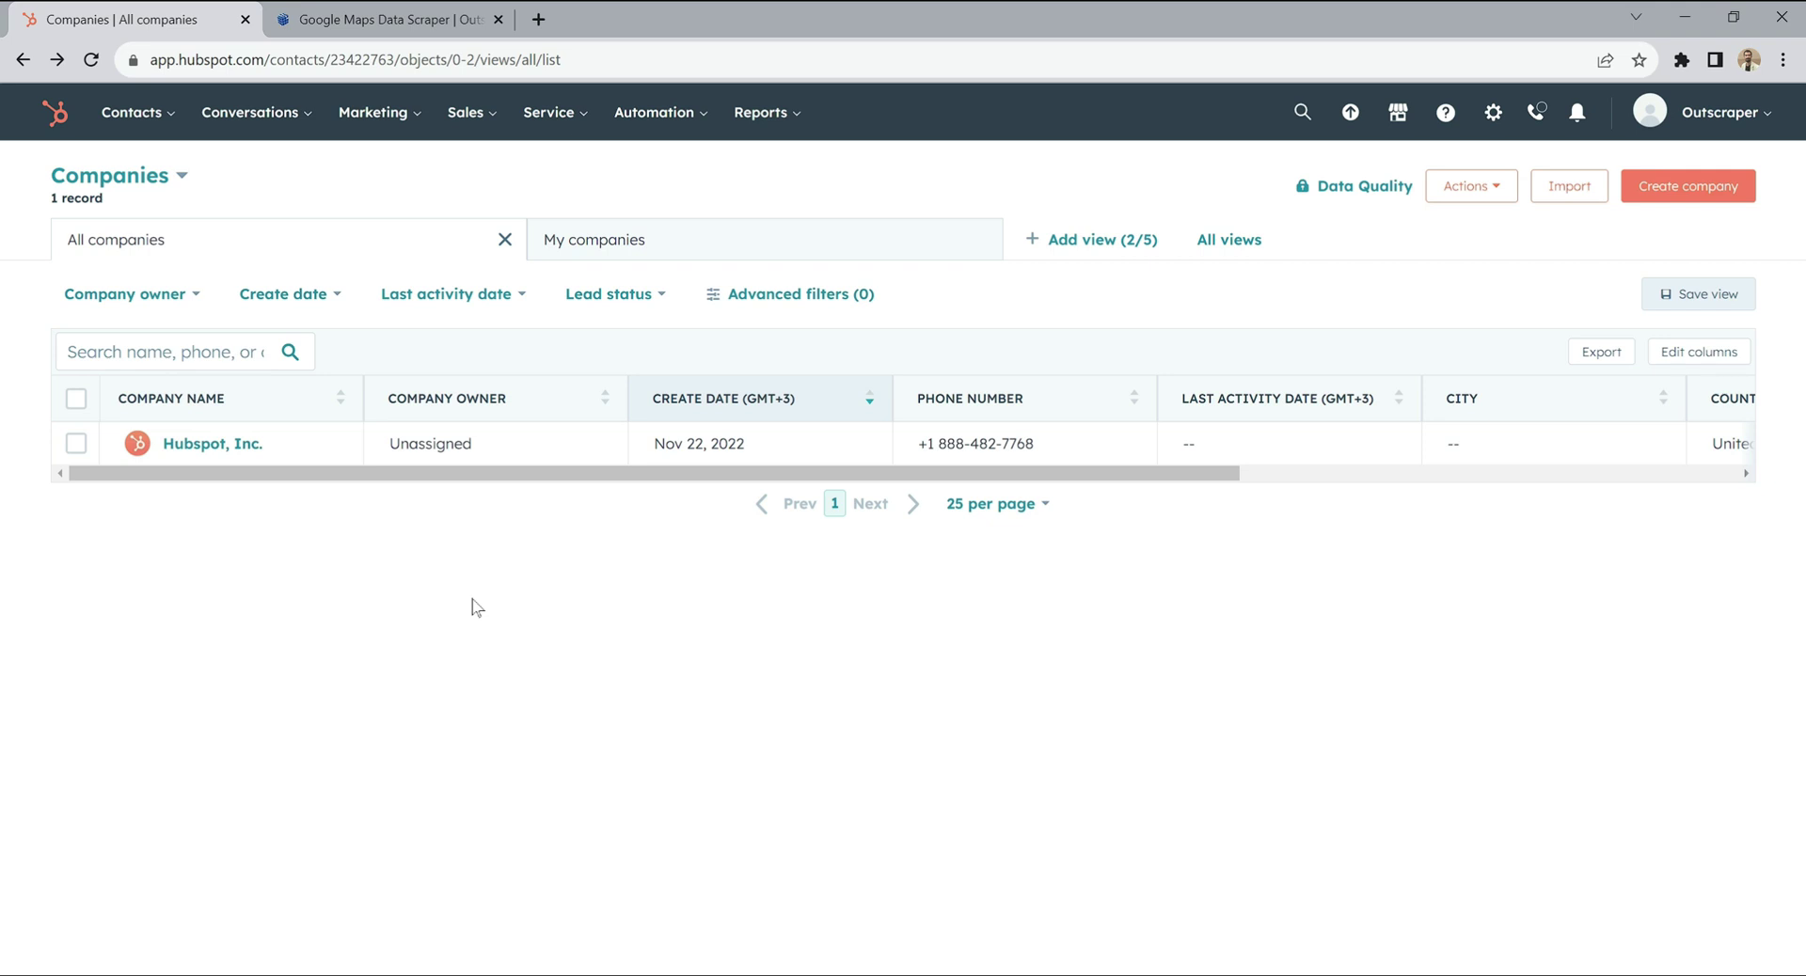
# In Outscraper's Google Maps Data Scraper, select the real estate agency category and replace the preset states with Los Angeles.
pyautogui.click(404, 32)
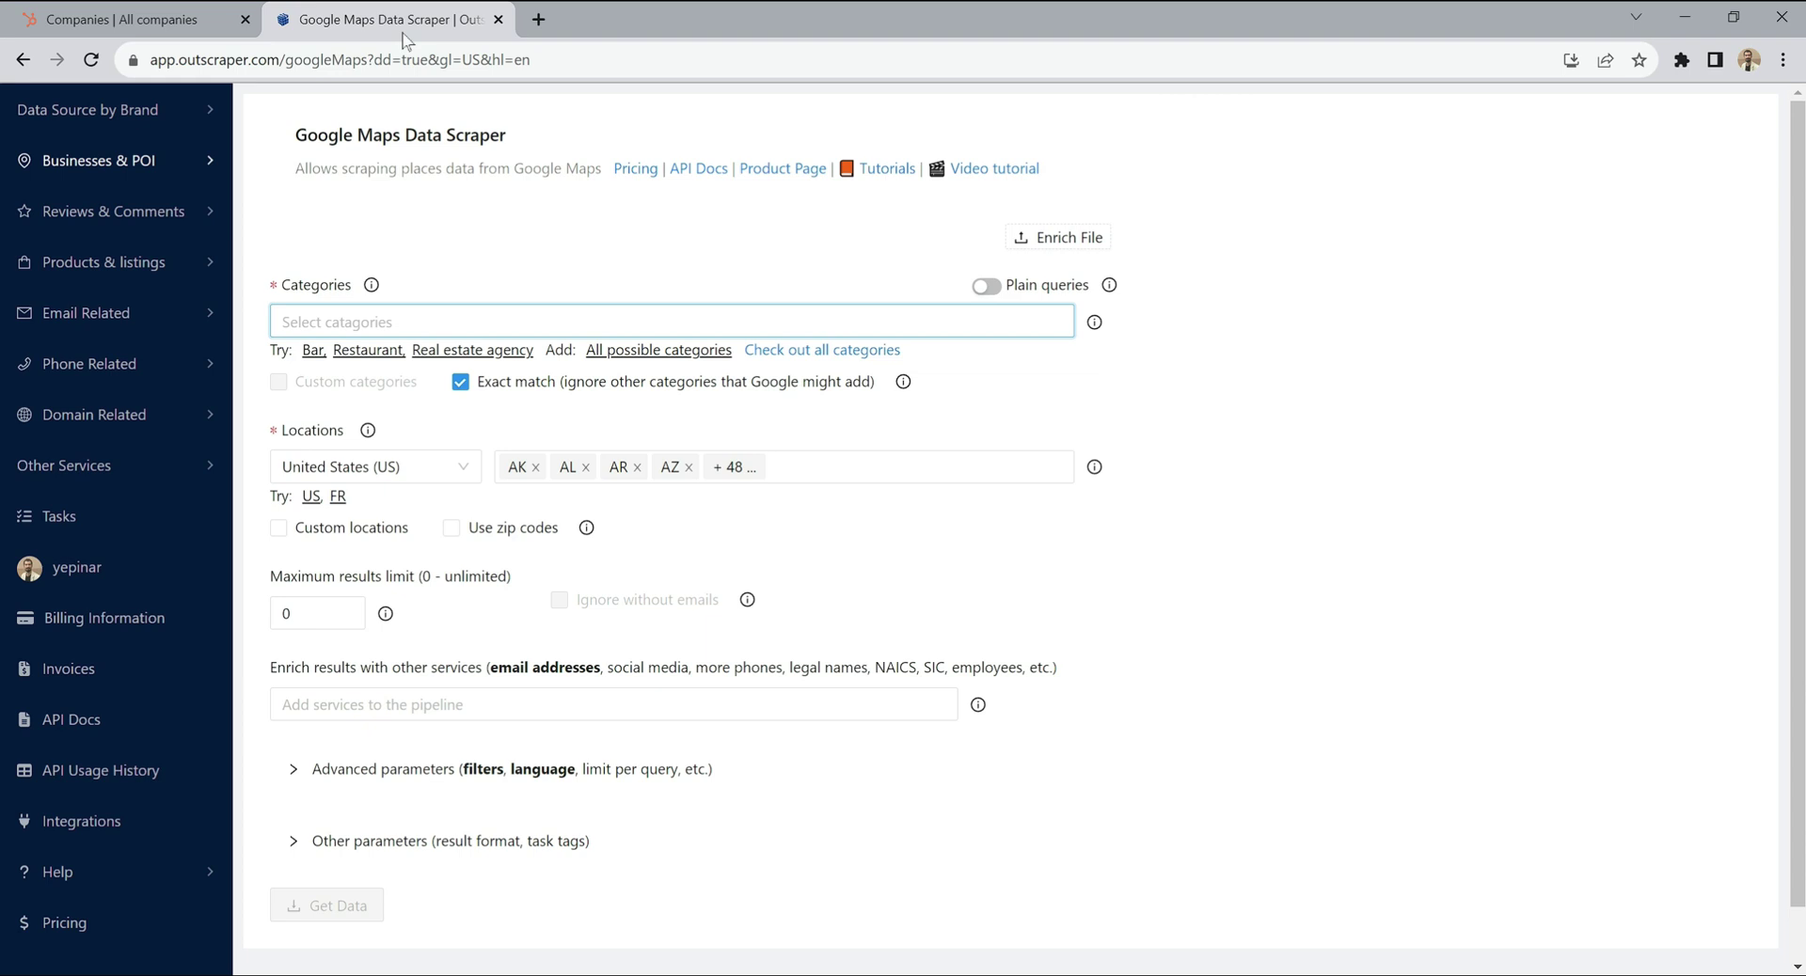
pyautogui.click(439, 355)
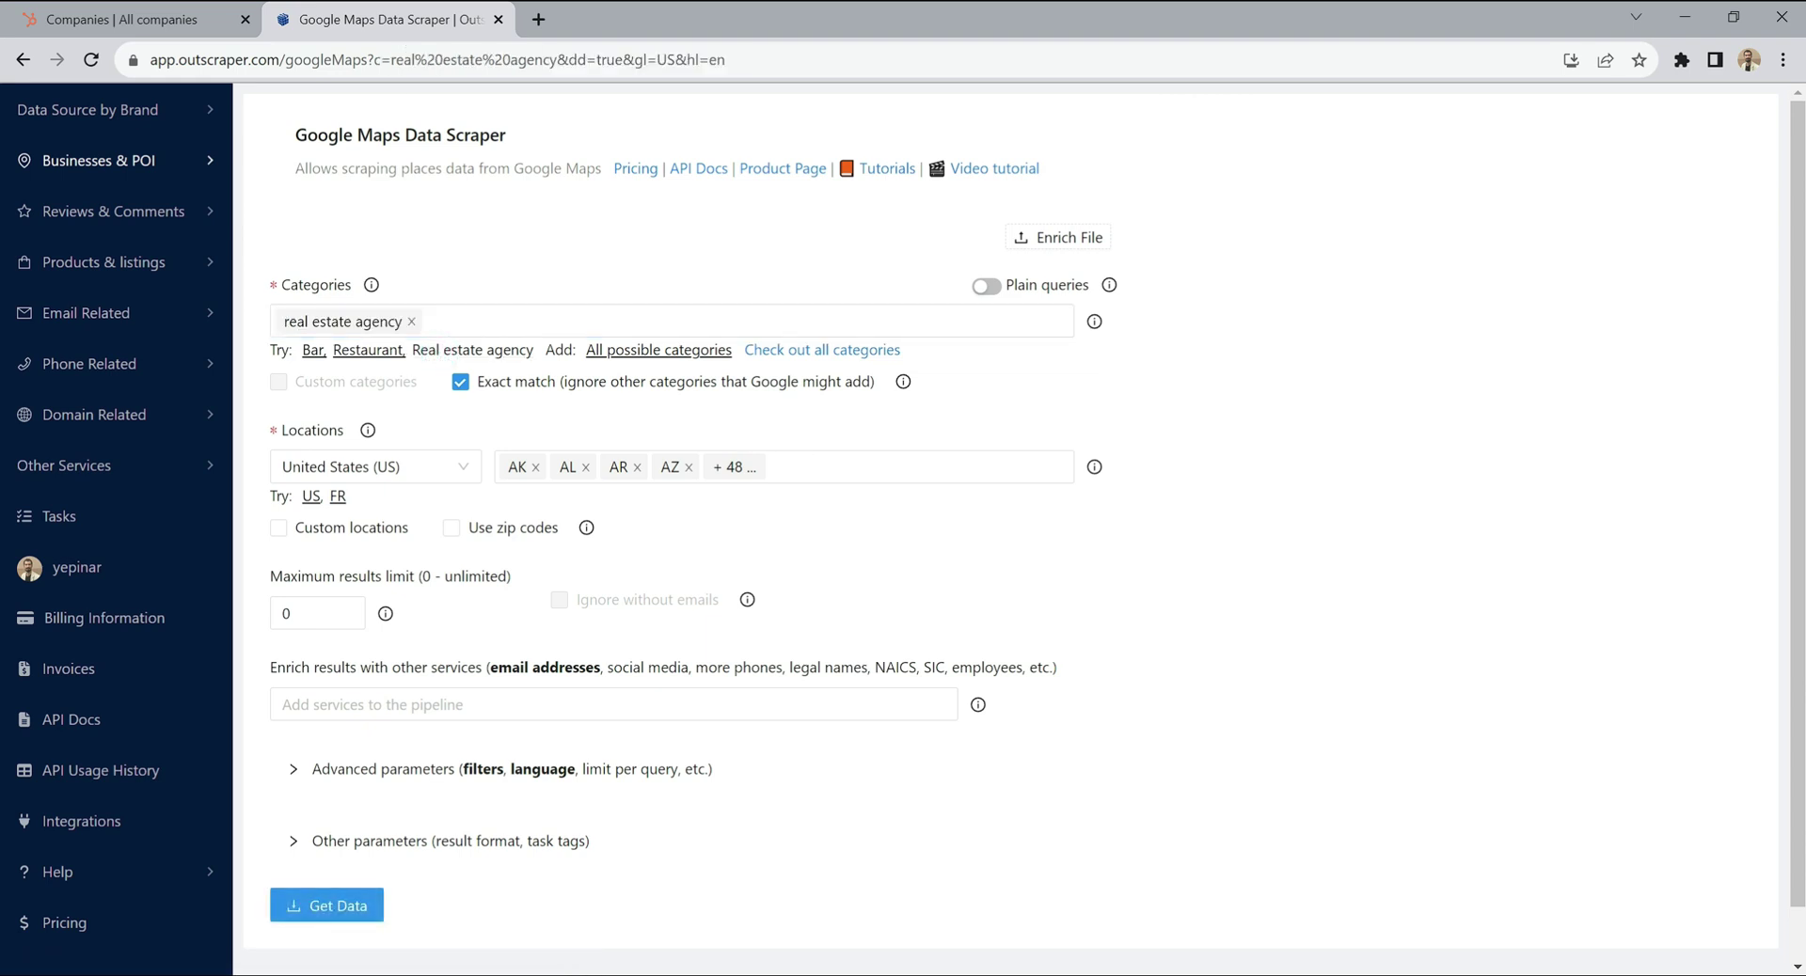
pyautogui.click(1056, 467)
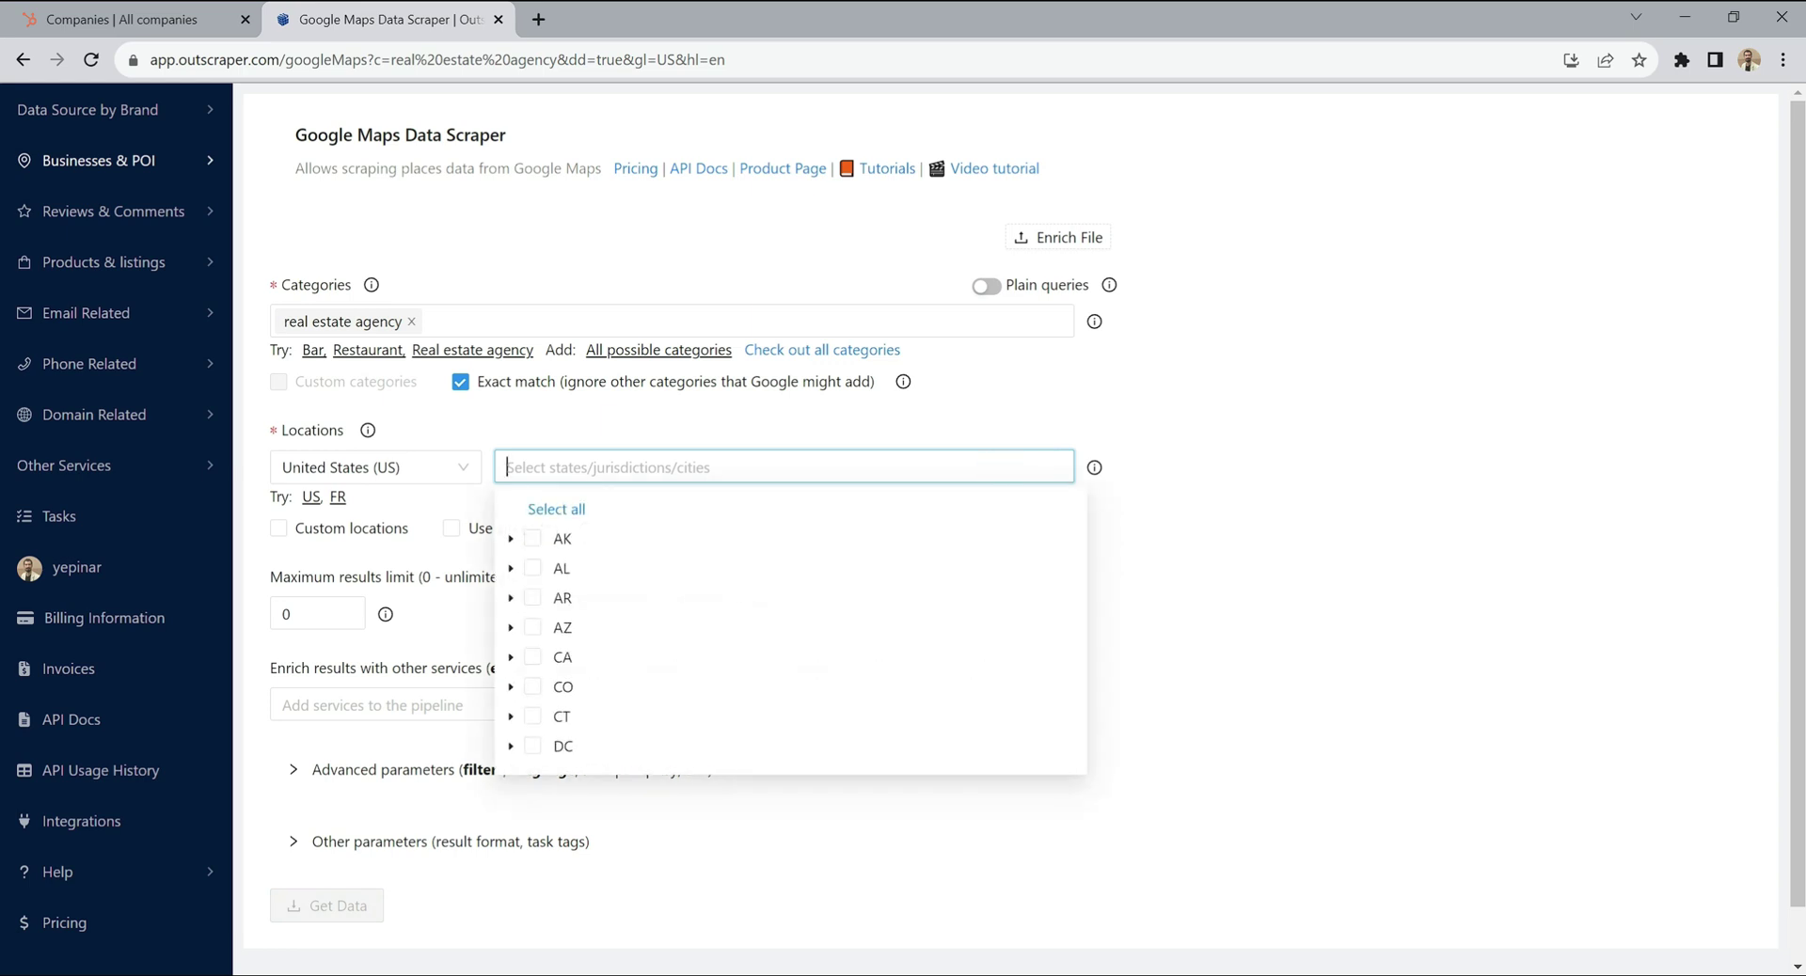
pyautogui.write('los angele')
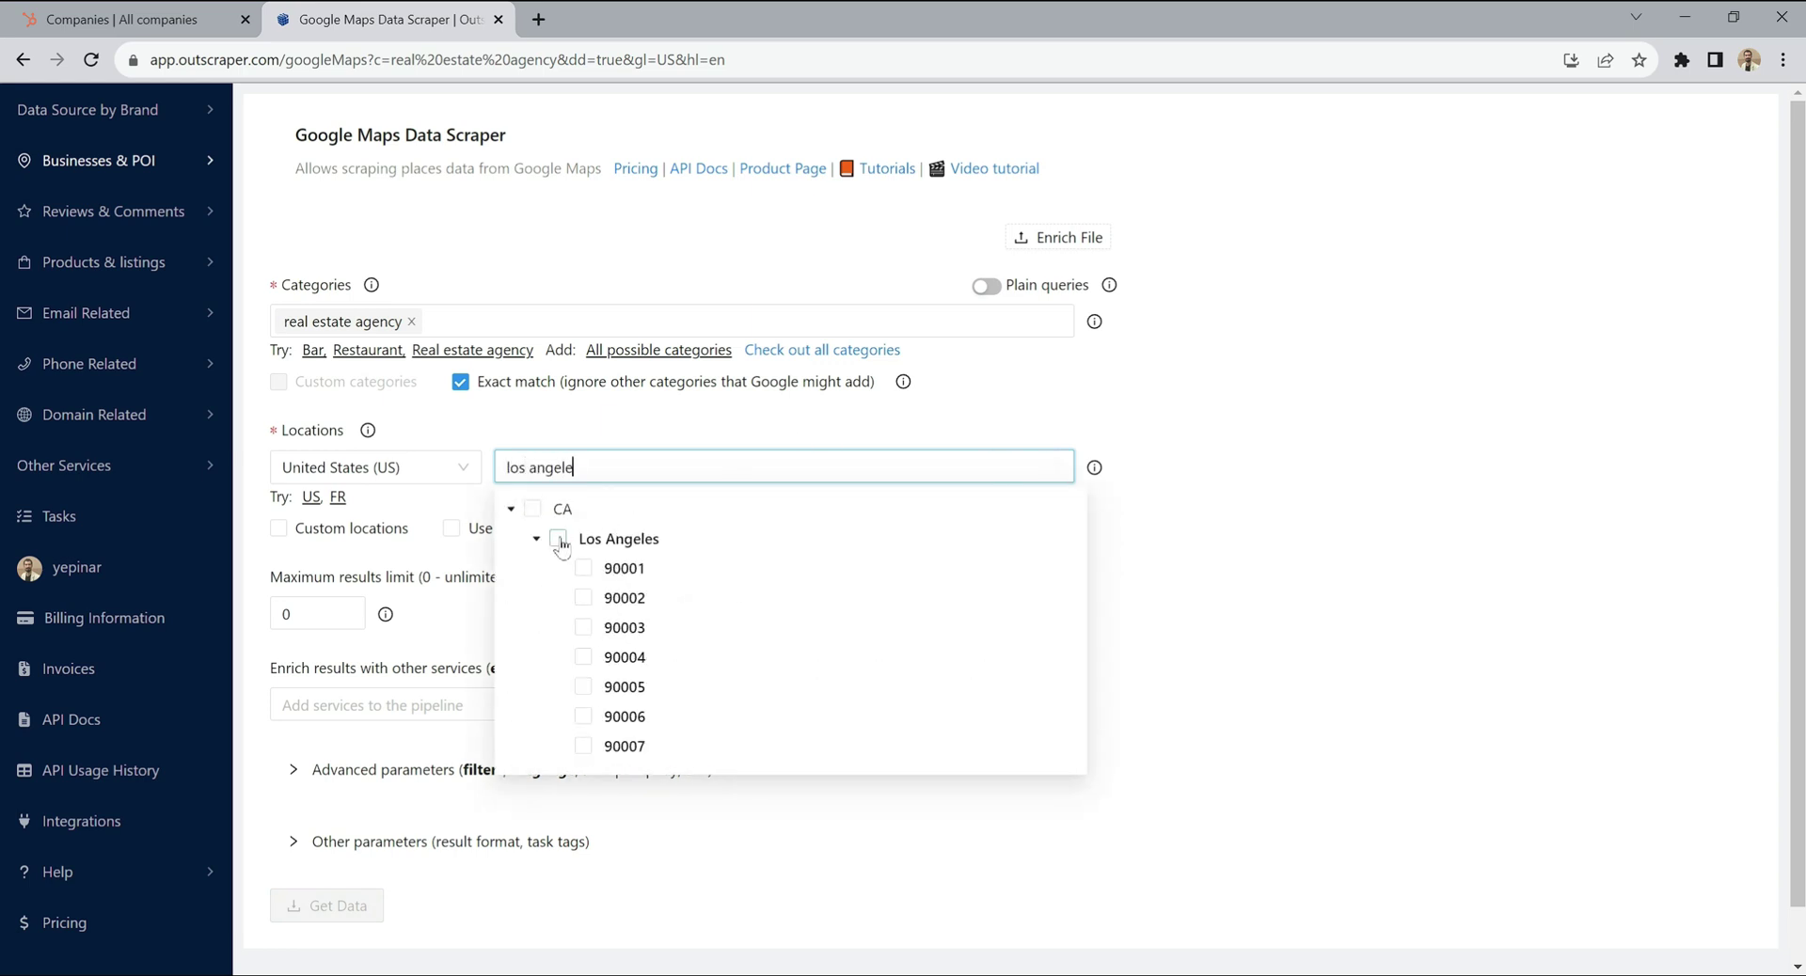
pyautogui.click(558, 538)
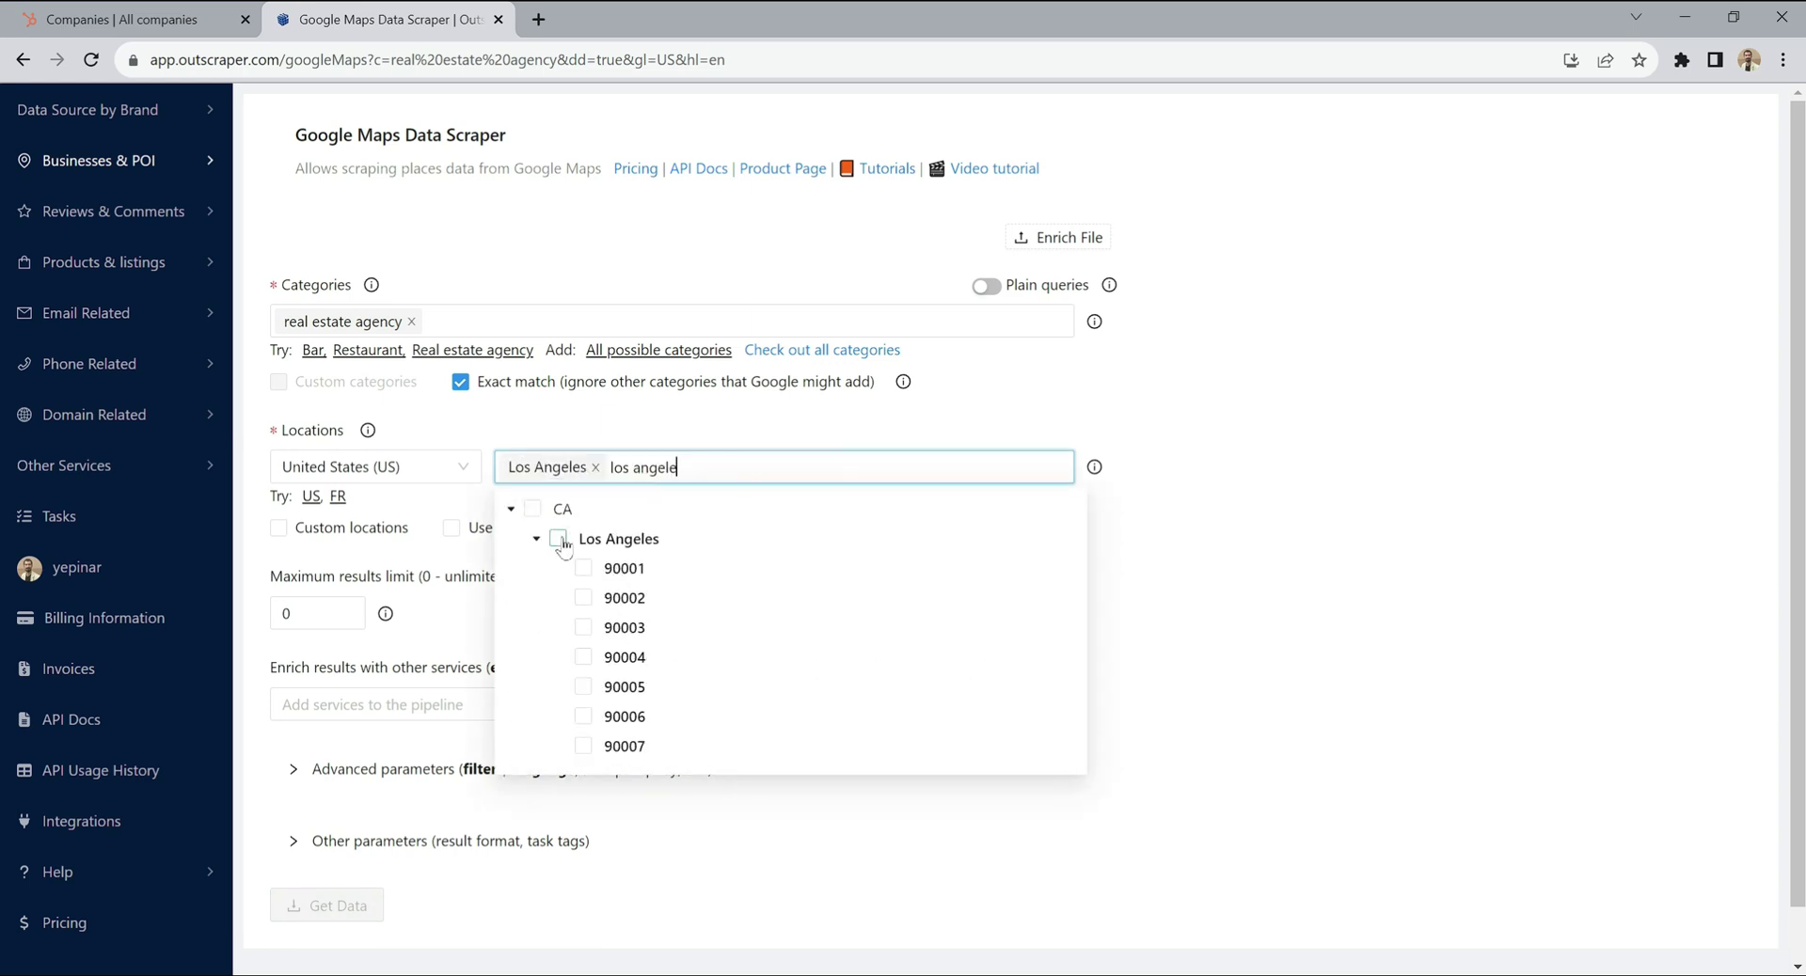
# Limit the scrape to 20 results, then submit and confirm the data task.
pyautogui.doubleClick(310, 613)
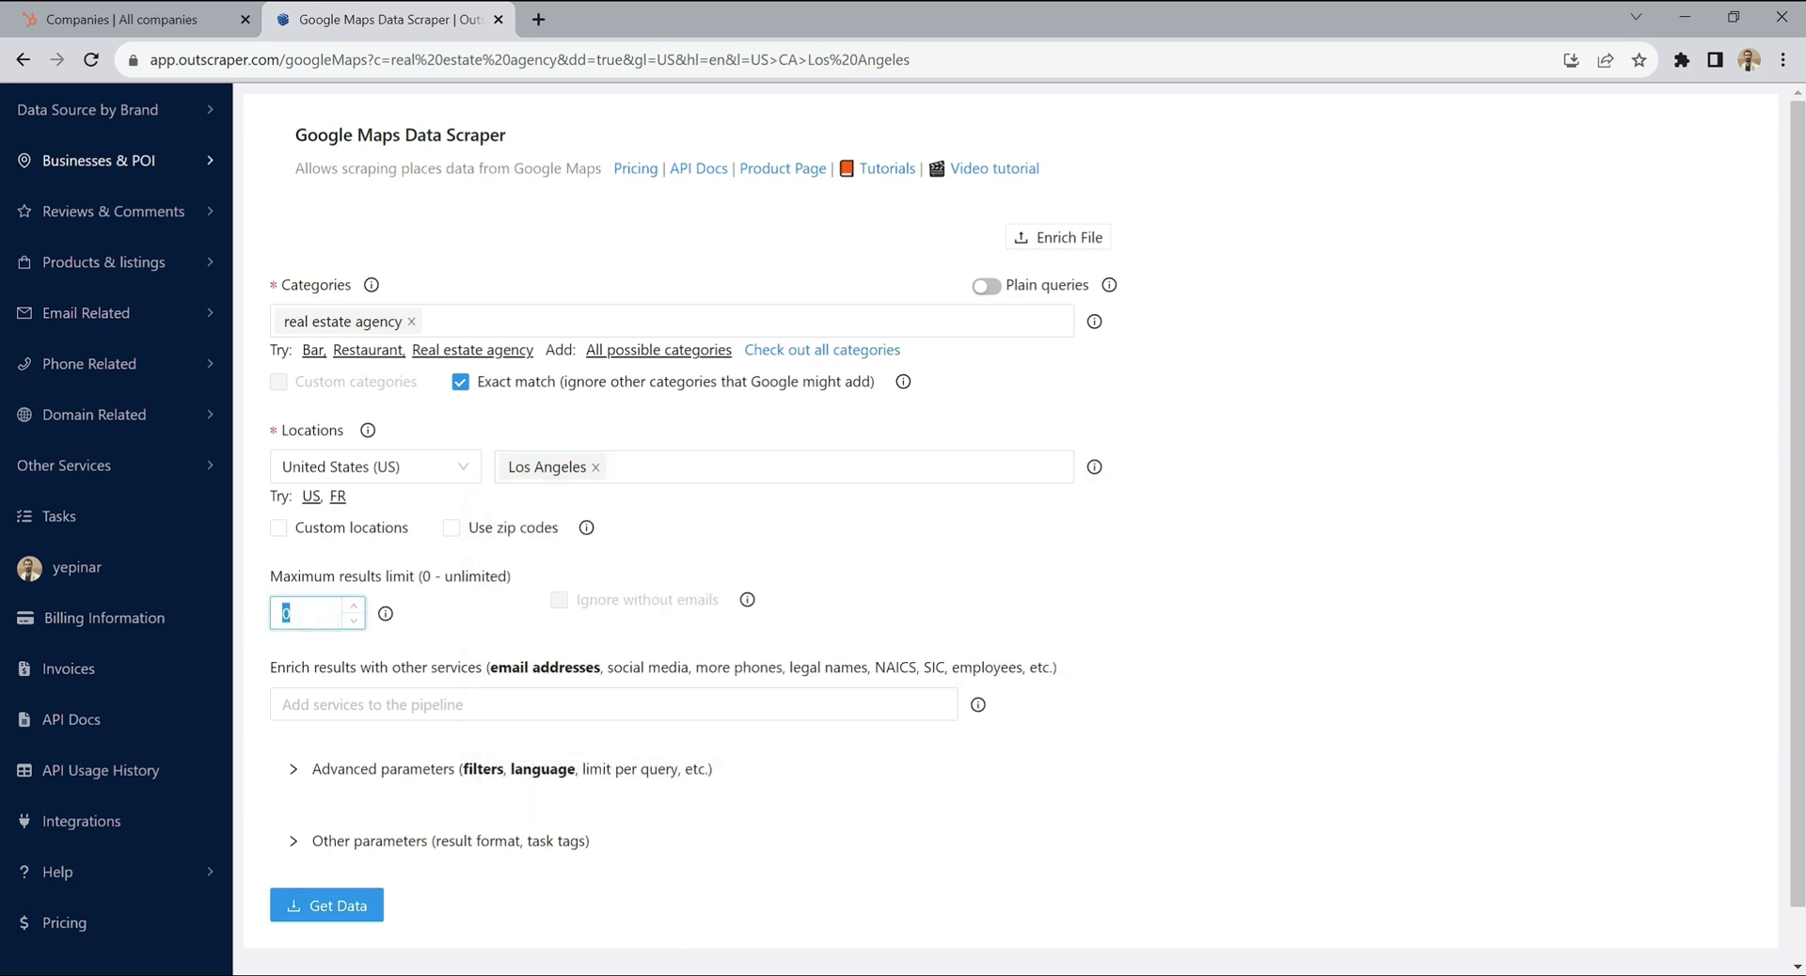
pyautogui.write('20')
pyautogui.scroll(-2, 372, 799)
pyautogui.click(339, 848)
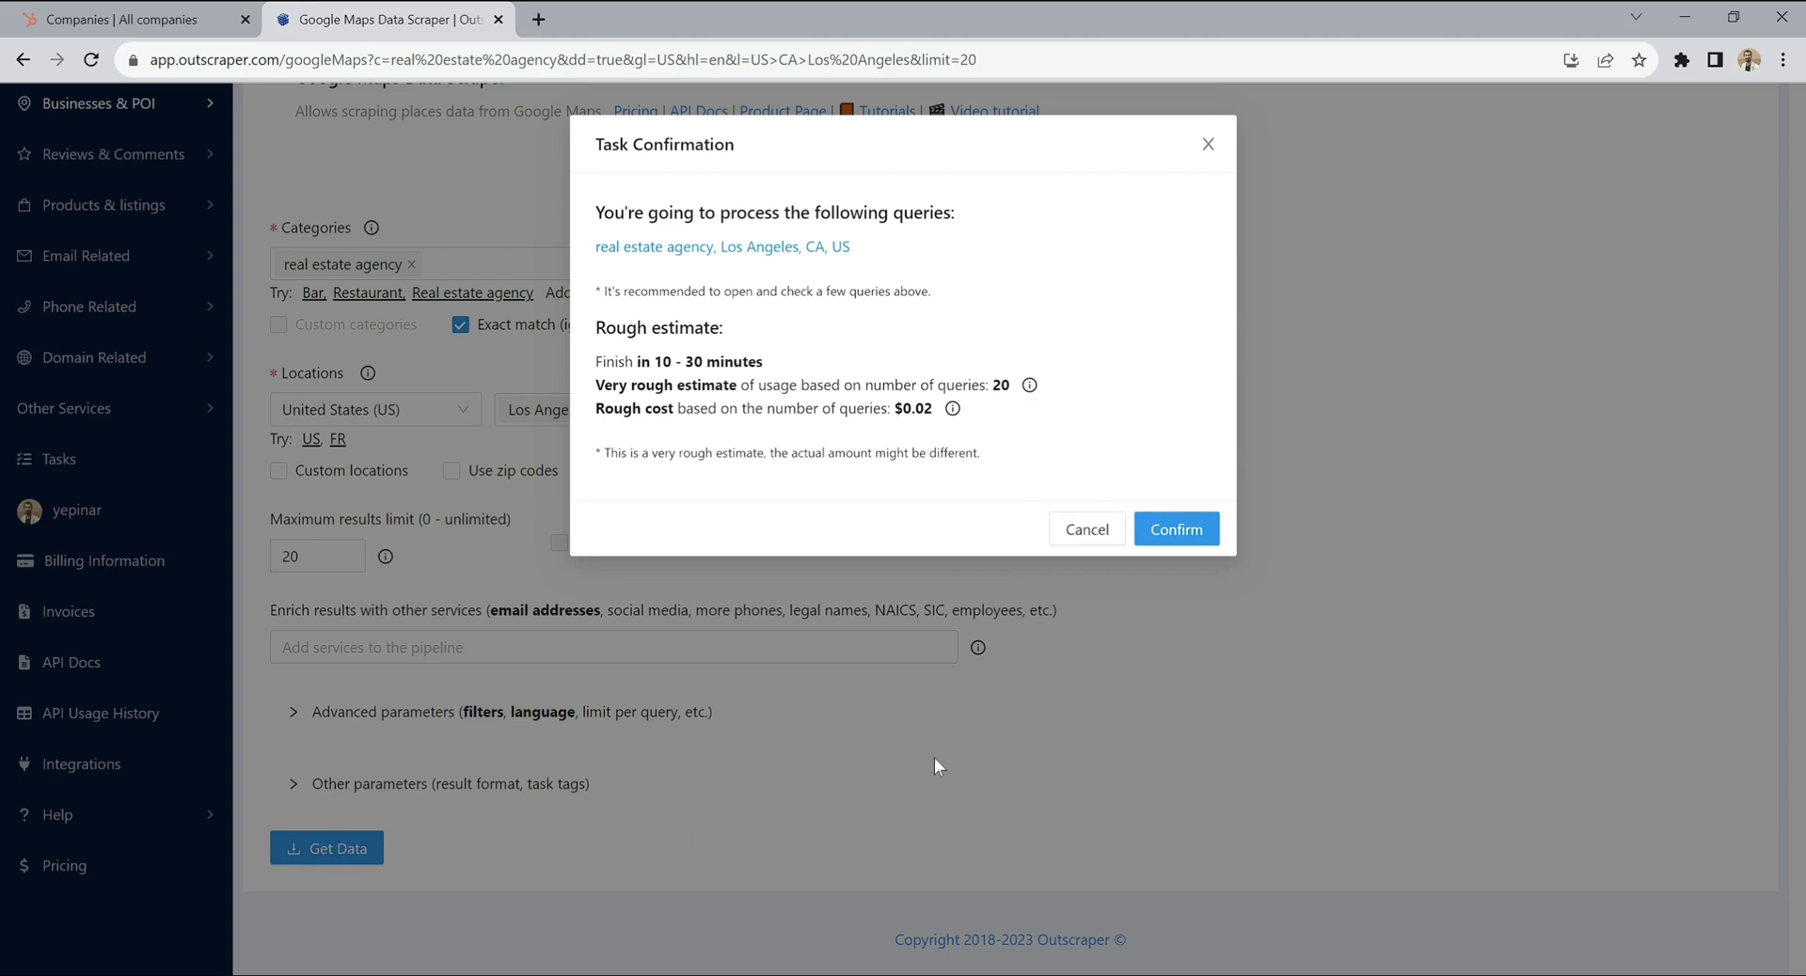
pyautogui.click(1175, 530)
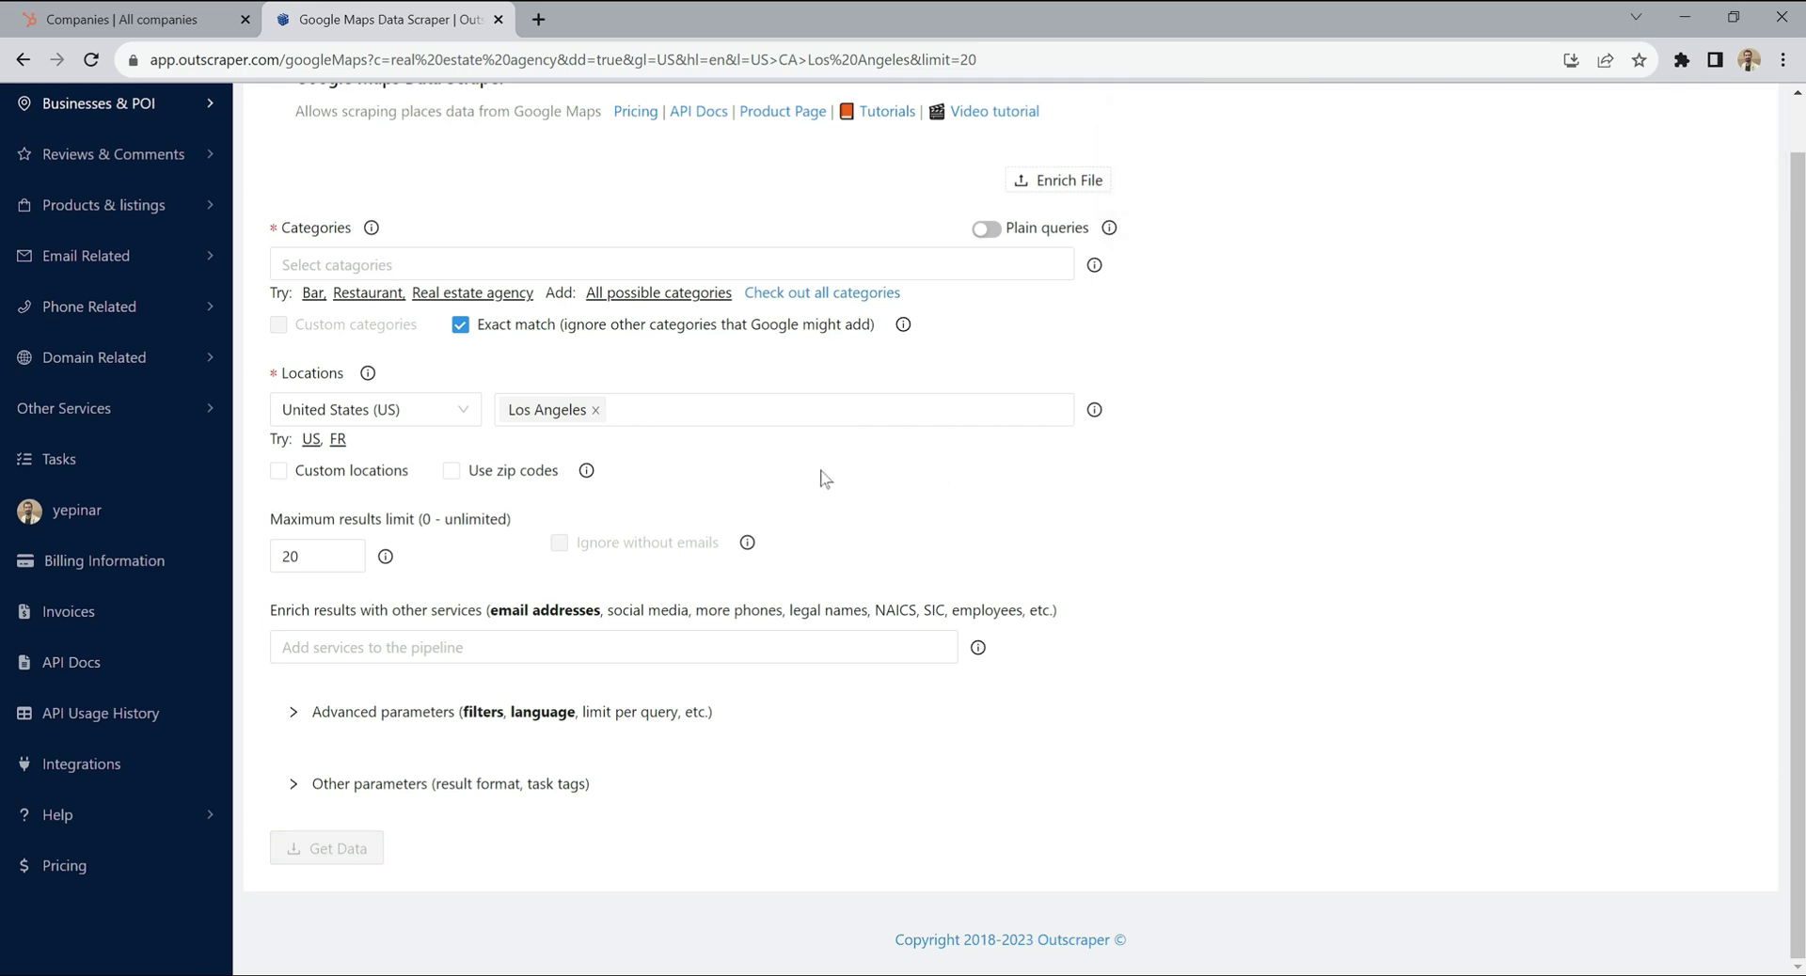
# Open the task list and download the Google Maps data from the newest real estate agency task.
pyautogui.click(138, 461)
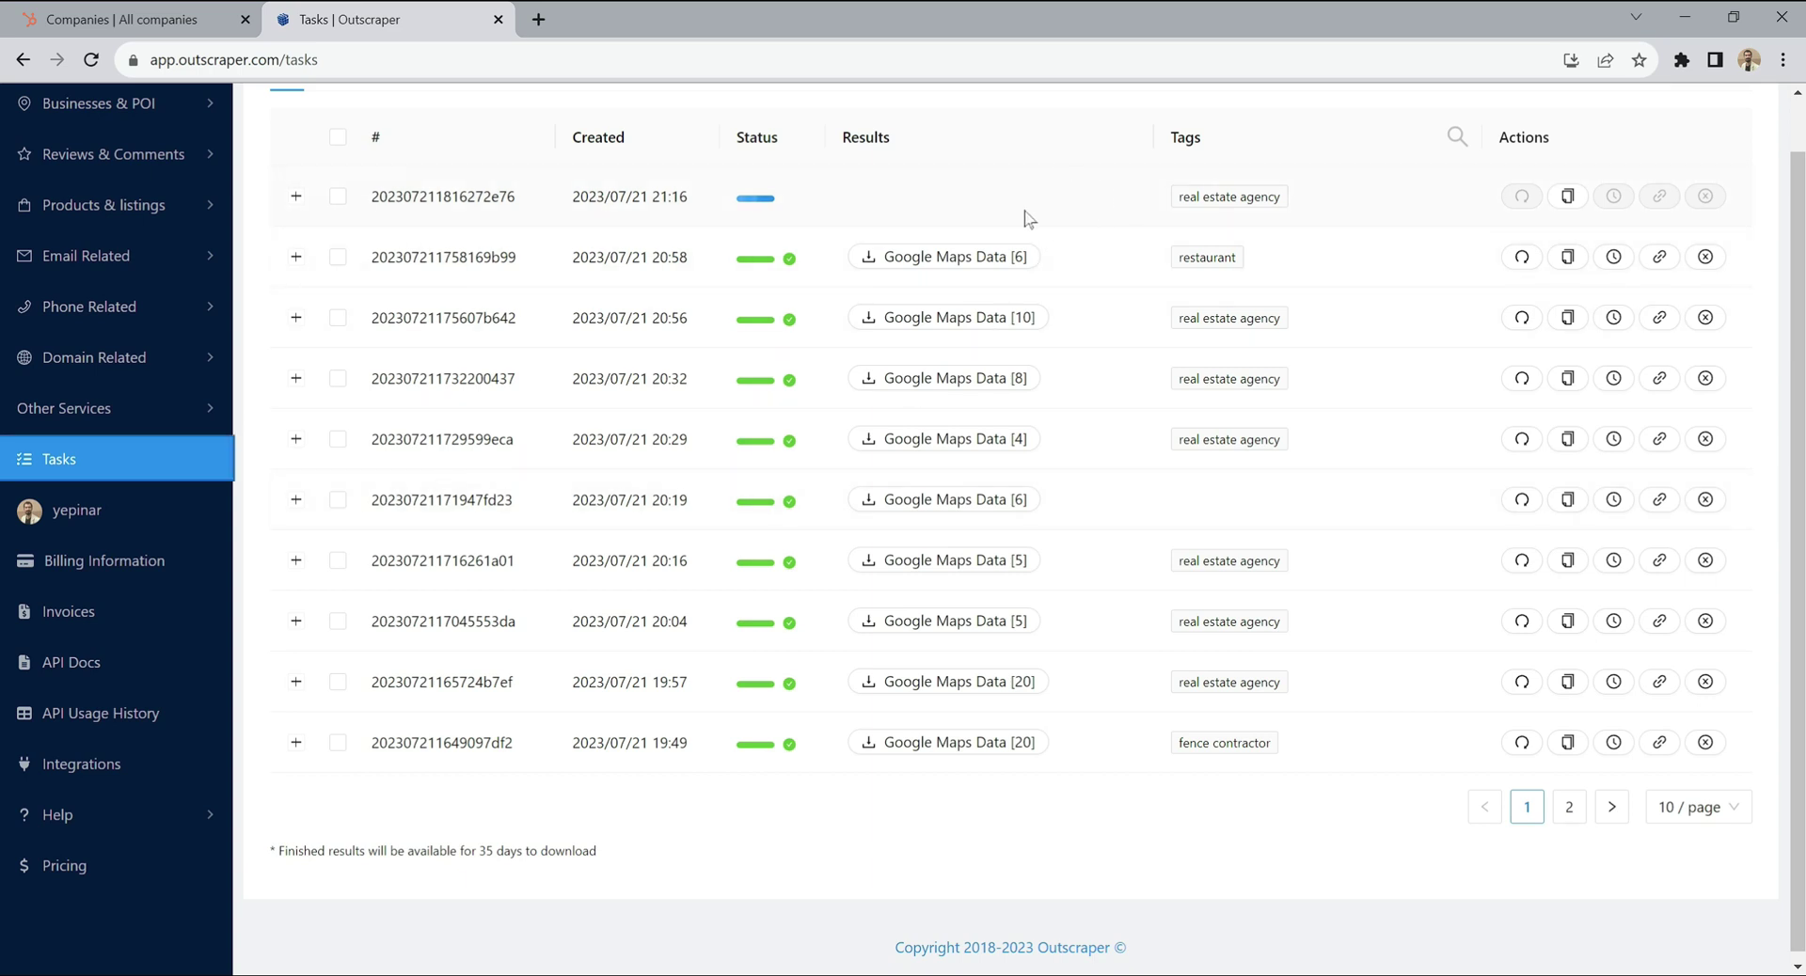
pyautogui.scroll(1, 1028, 218)
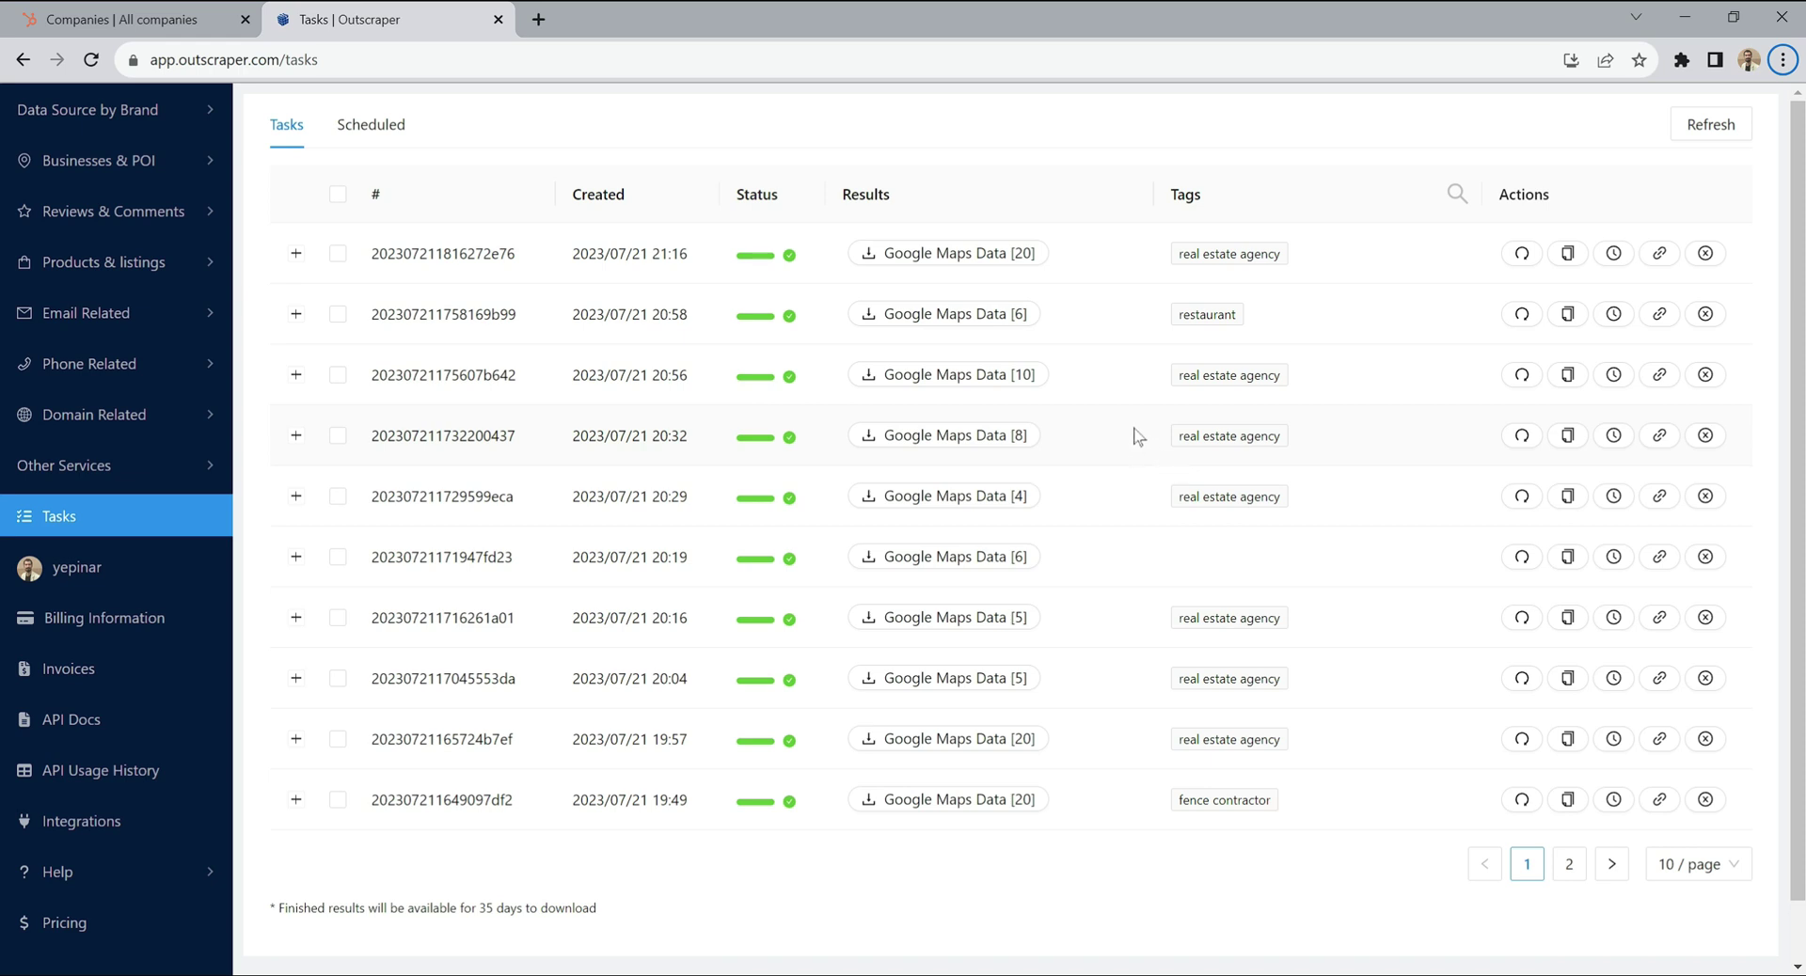
pyautogui.click(1020, 253)
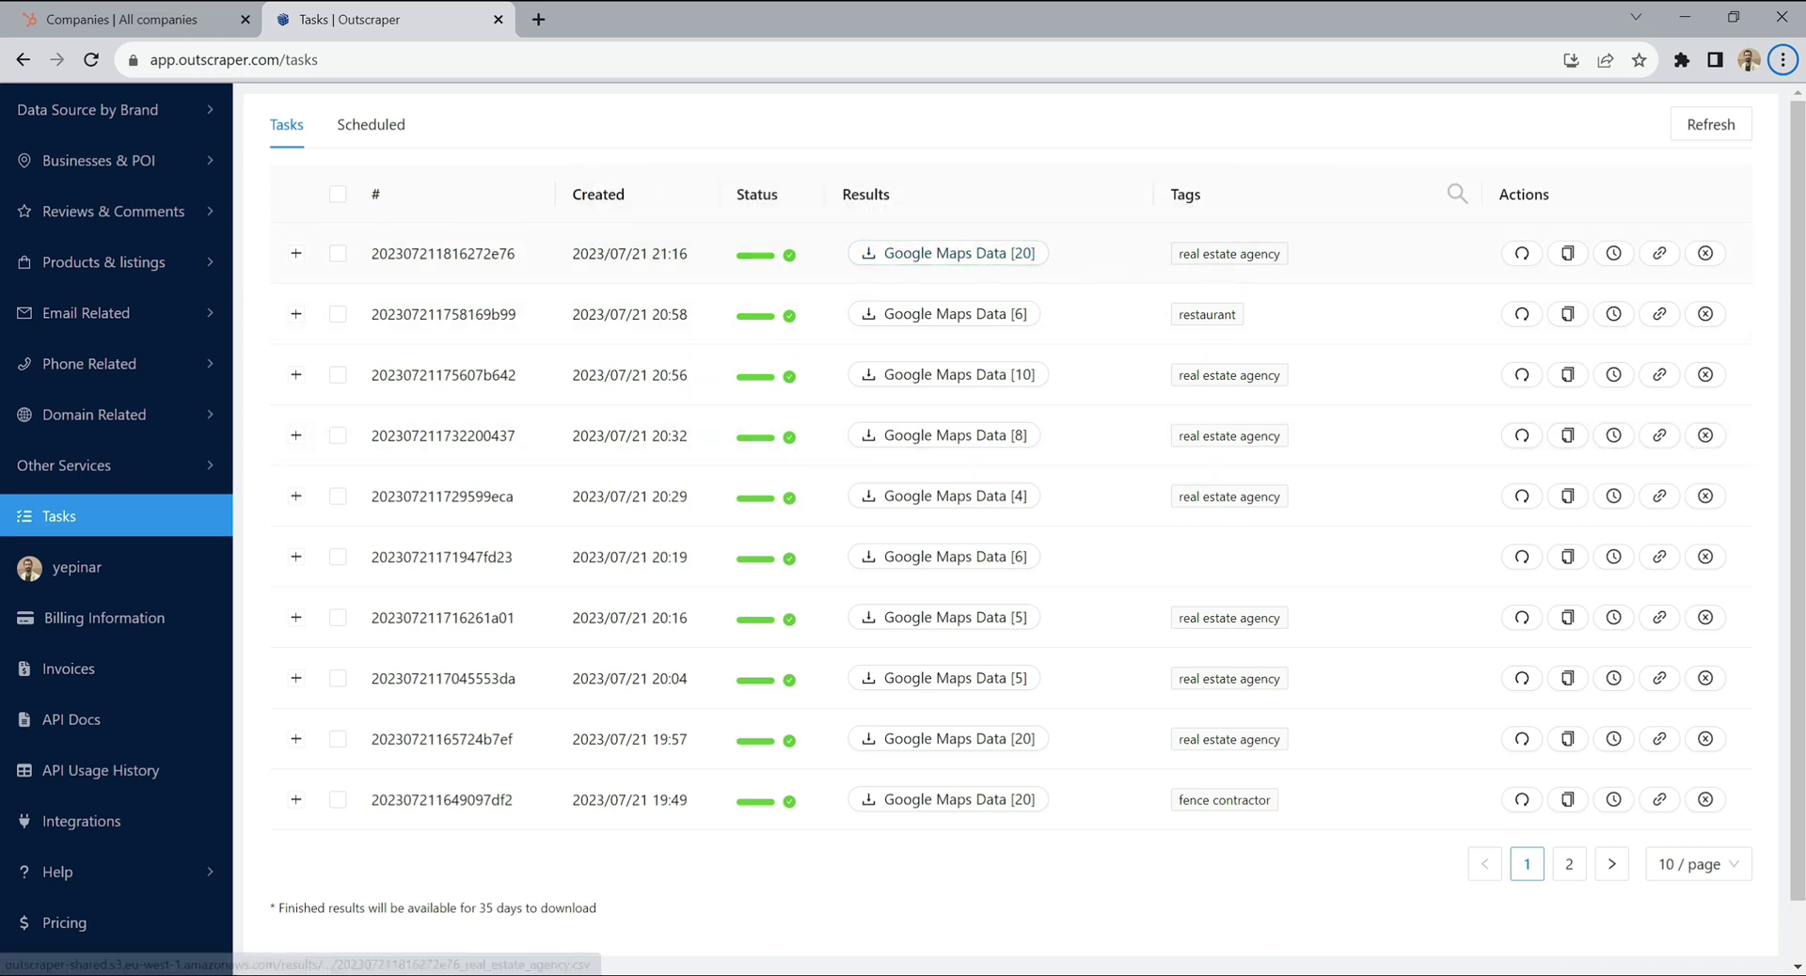
# Switch to HubSpot and review the exported Los Angeles real estate agencies in the All companies list.
pyautogui.click(143, 13)
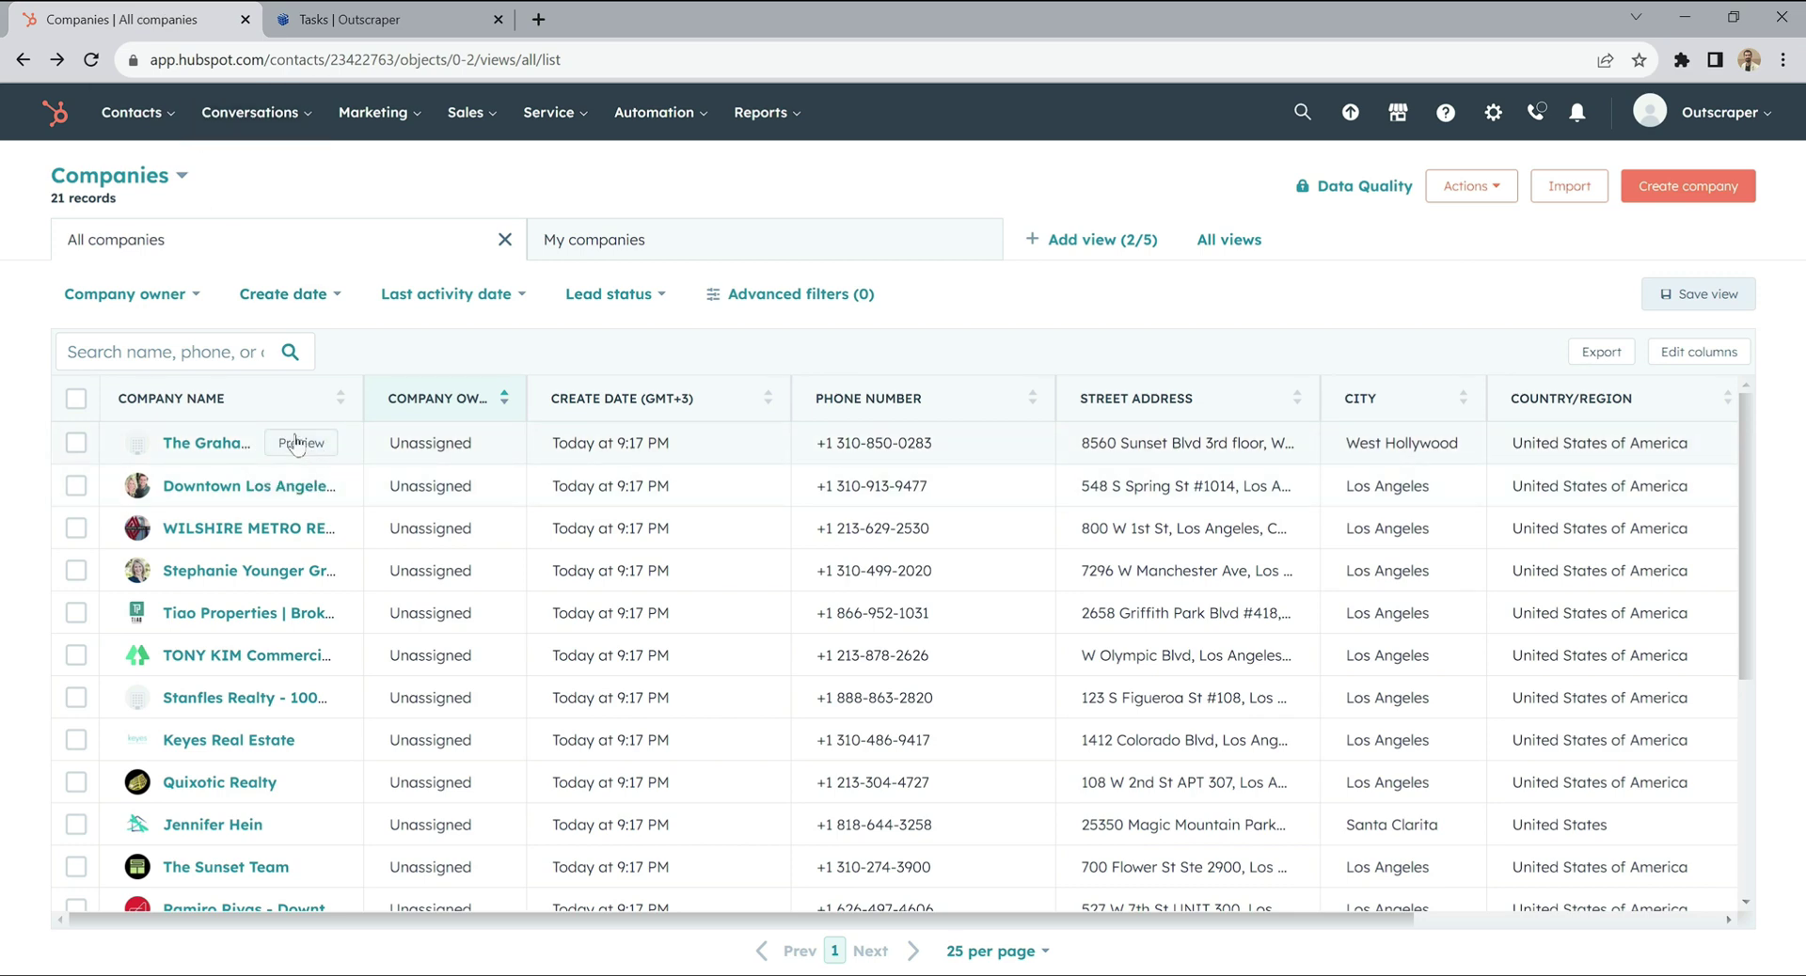
pyautogui.click(903, 443)
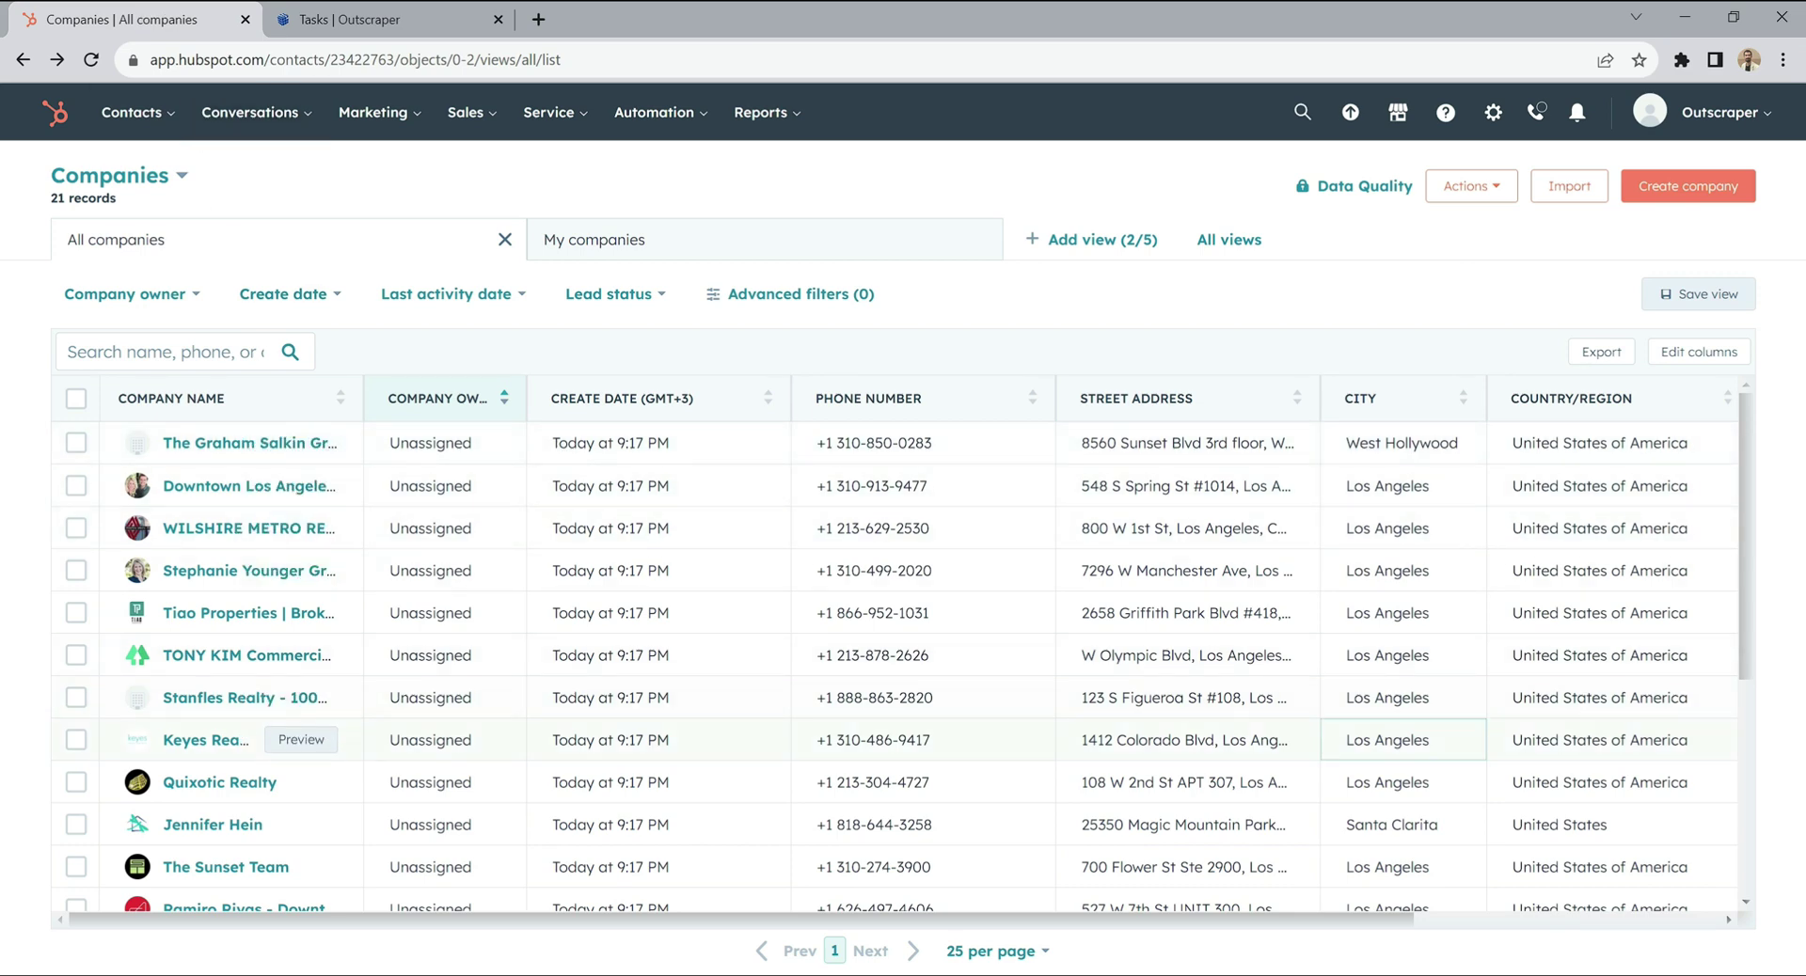
pyautogui.scroll(-4, 320, 696)
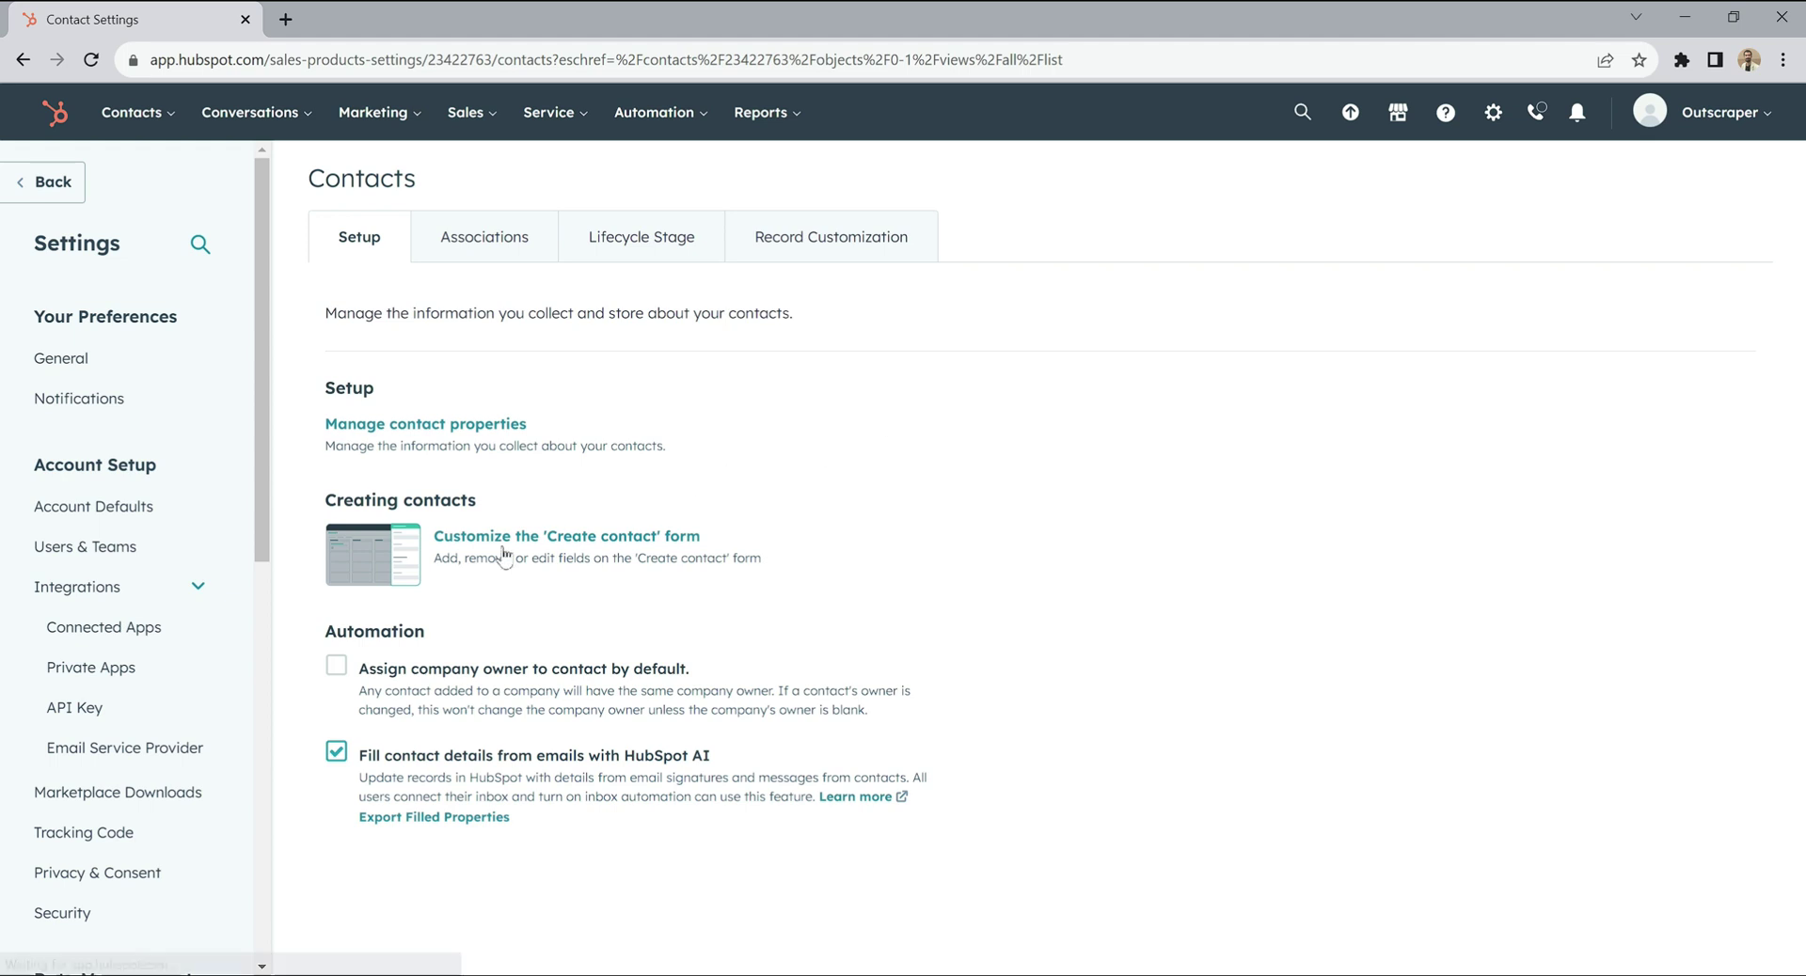
# Uninstall Google Maps Integration from HubSpot's connected apps, confirming with the word "uninstall".
pyautogui.click(152, 630)
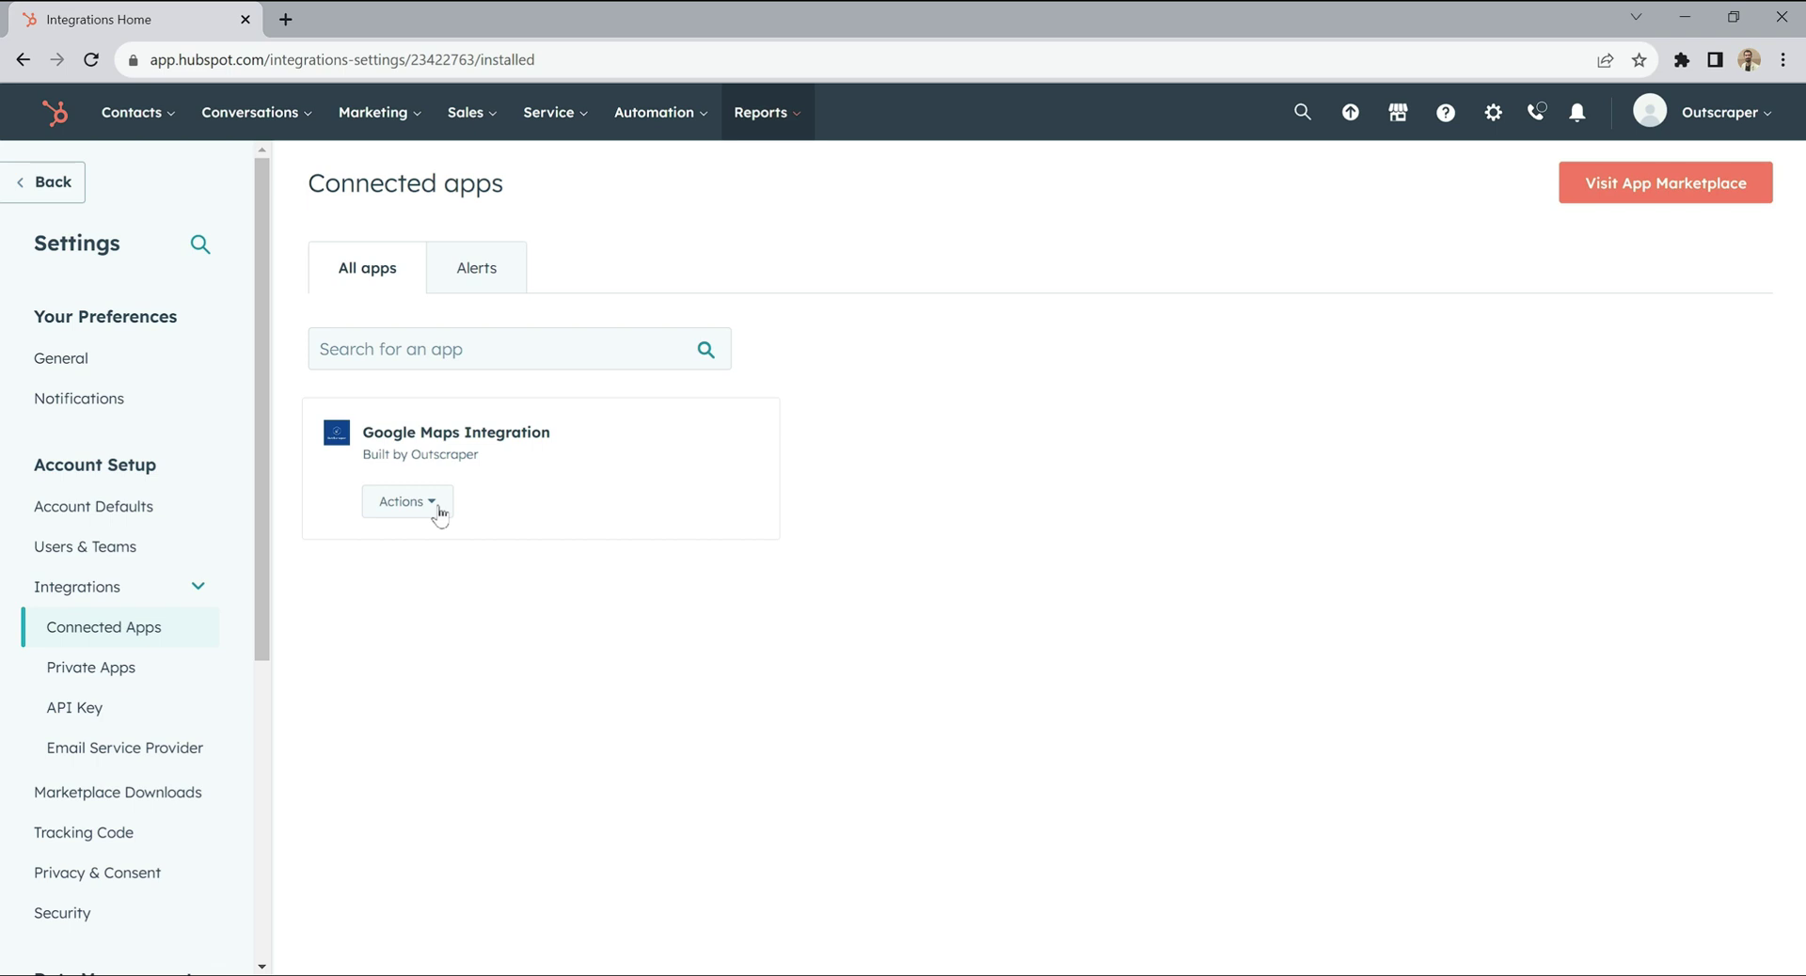
pyautogui.click(431, 503)
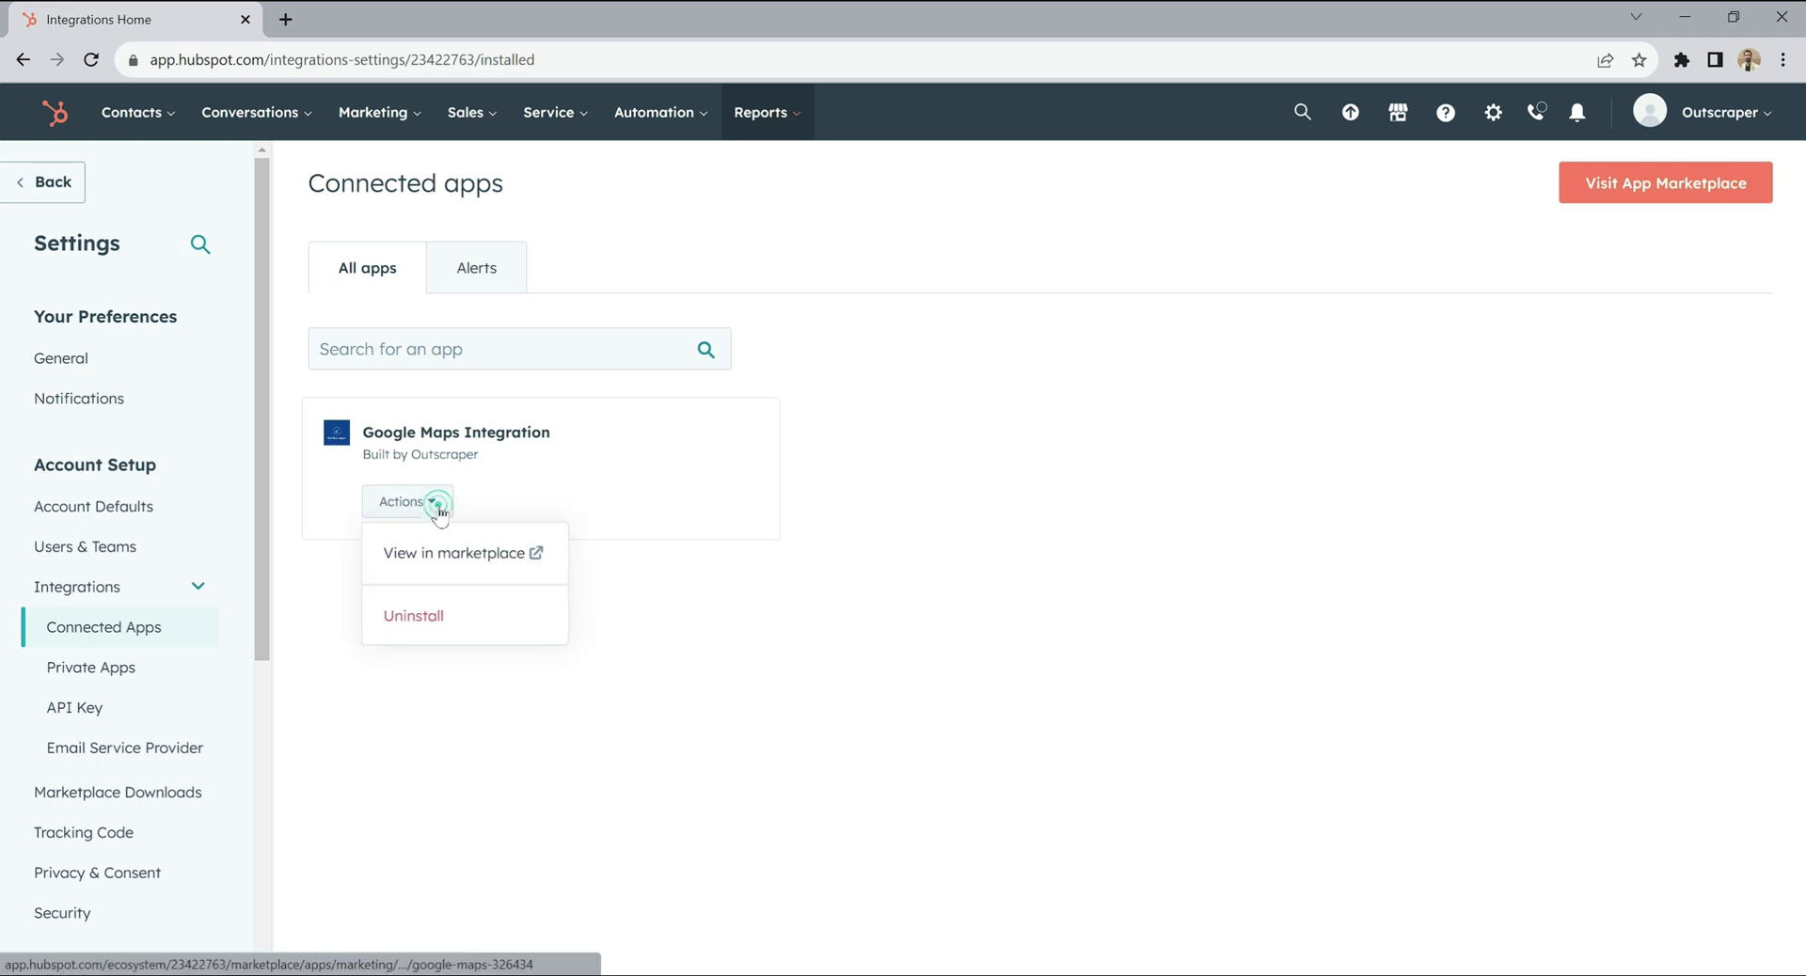
pyautogui.click(470, 620)
pyautogui.click(647, 532)
pyautogui.write('unins')
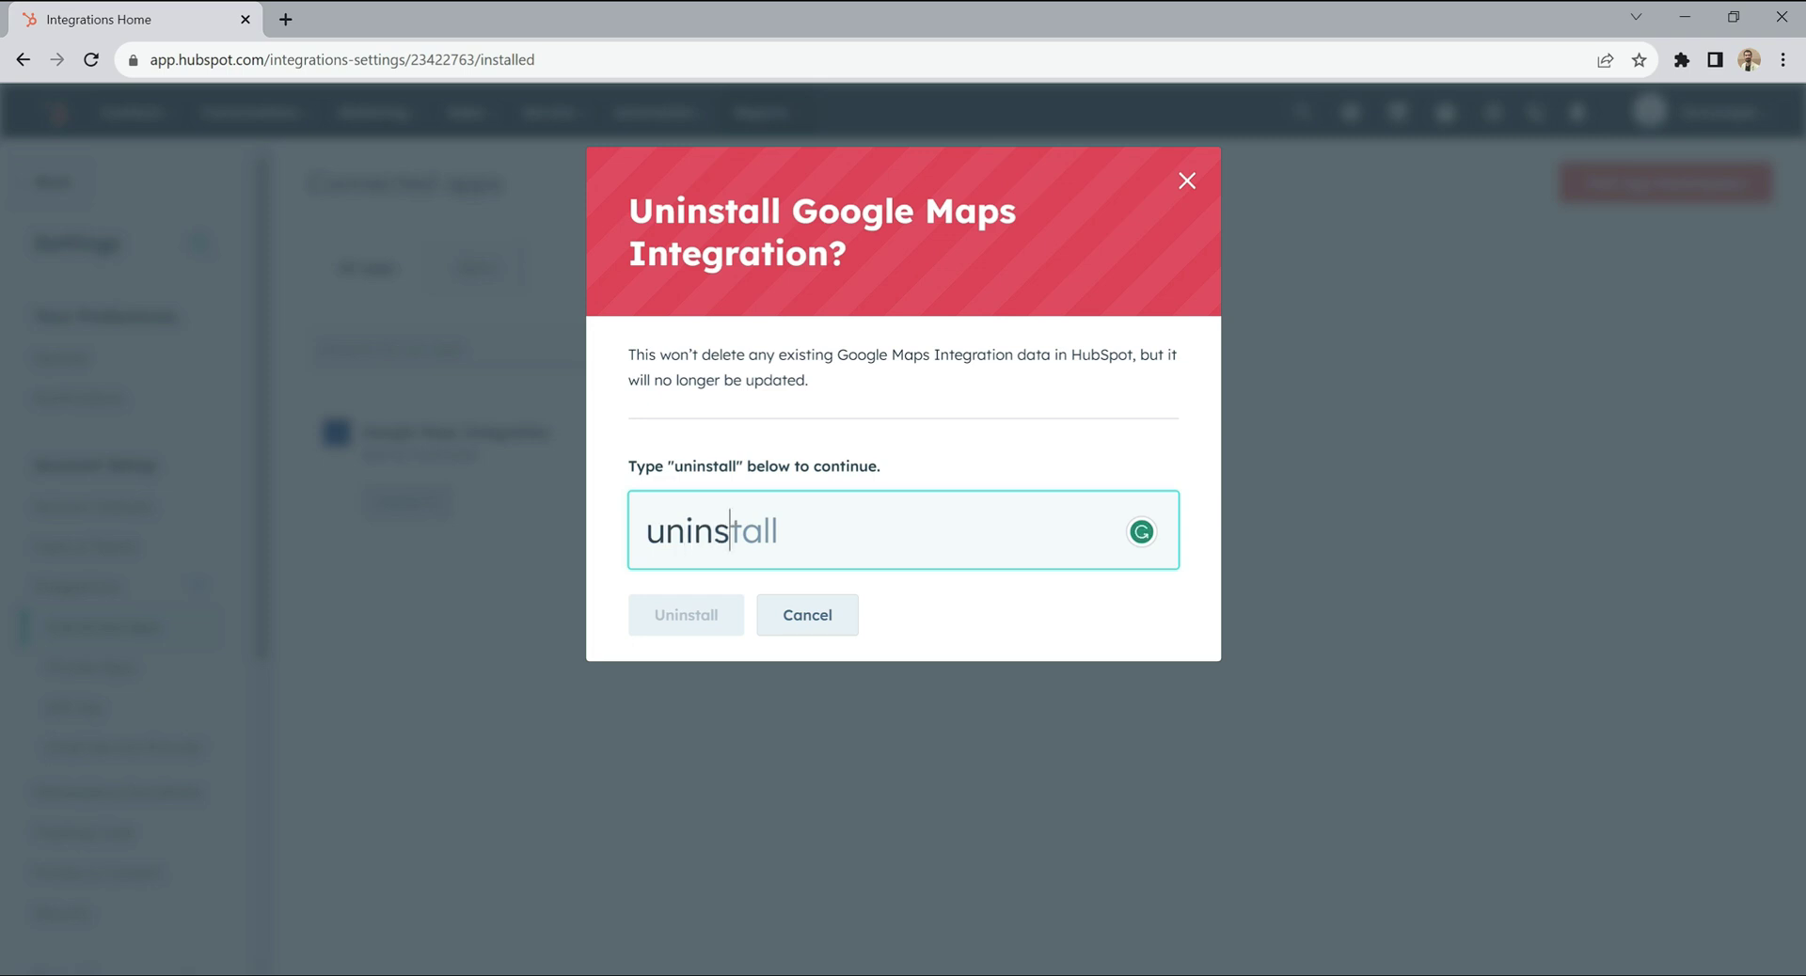
pyautogui.write('tall')
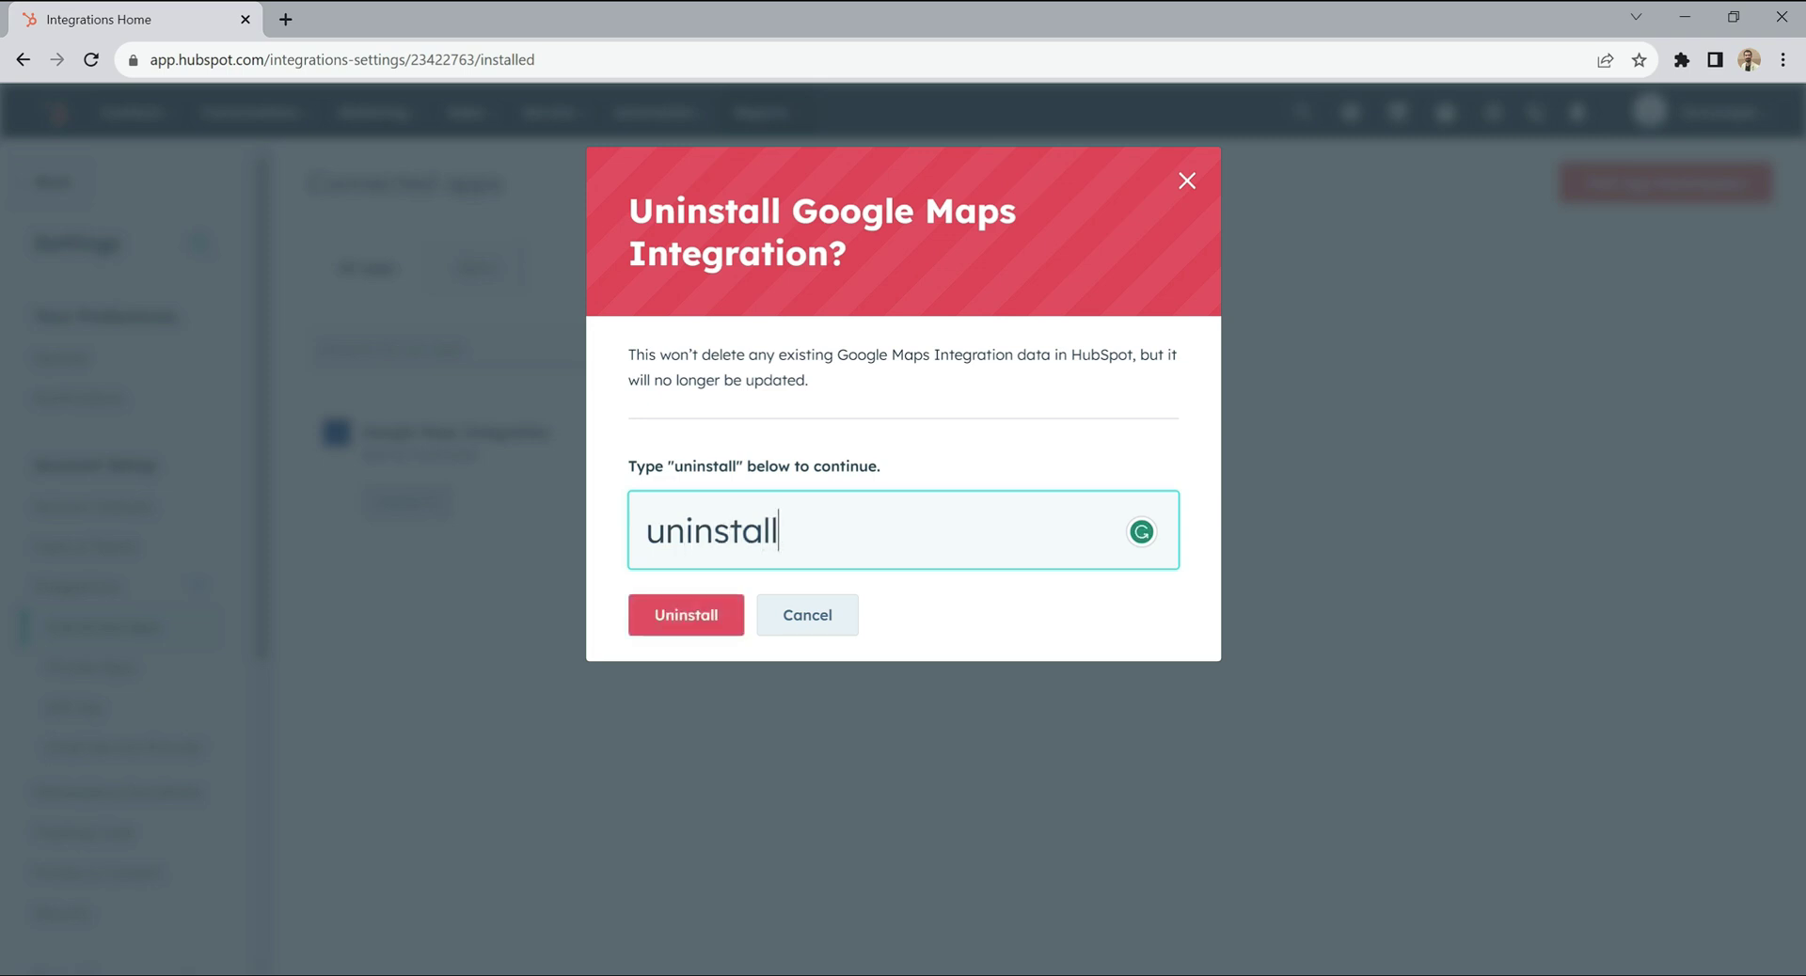
pyautogui.click(709, 618)
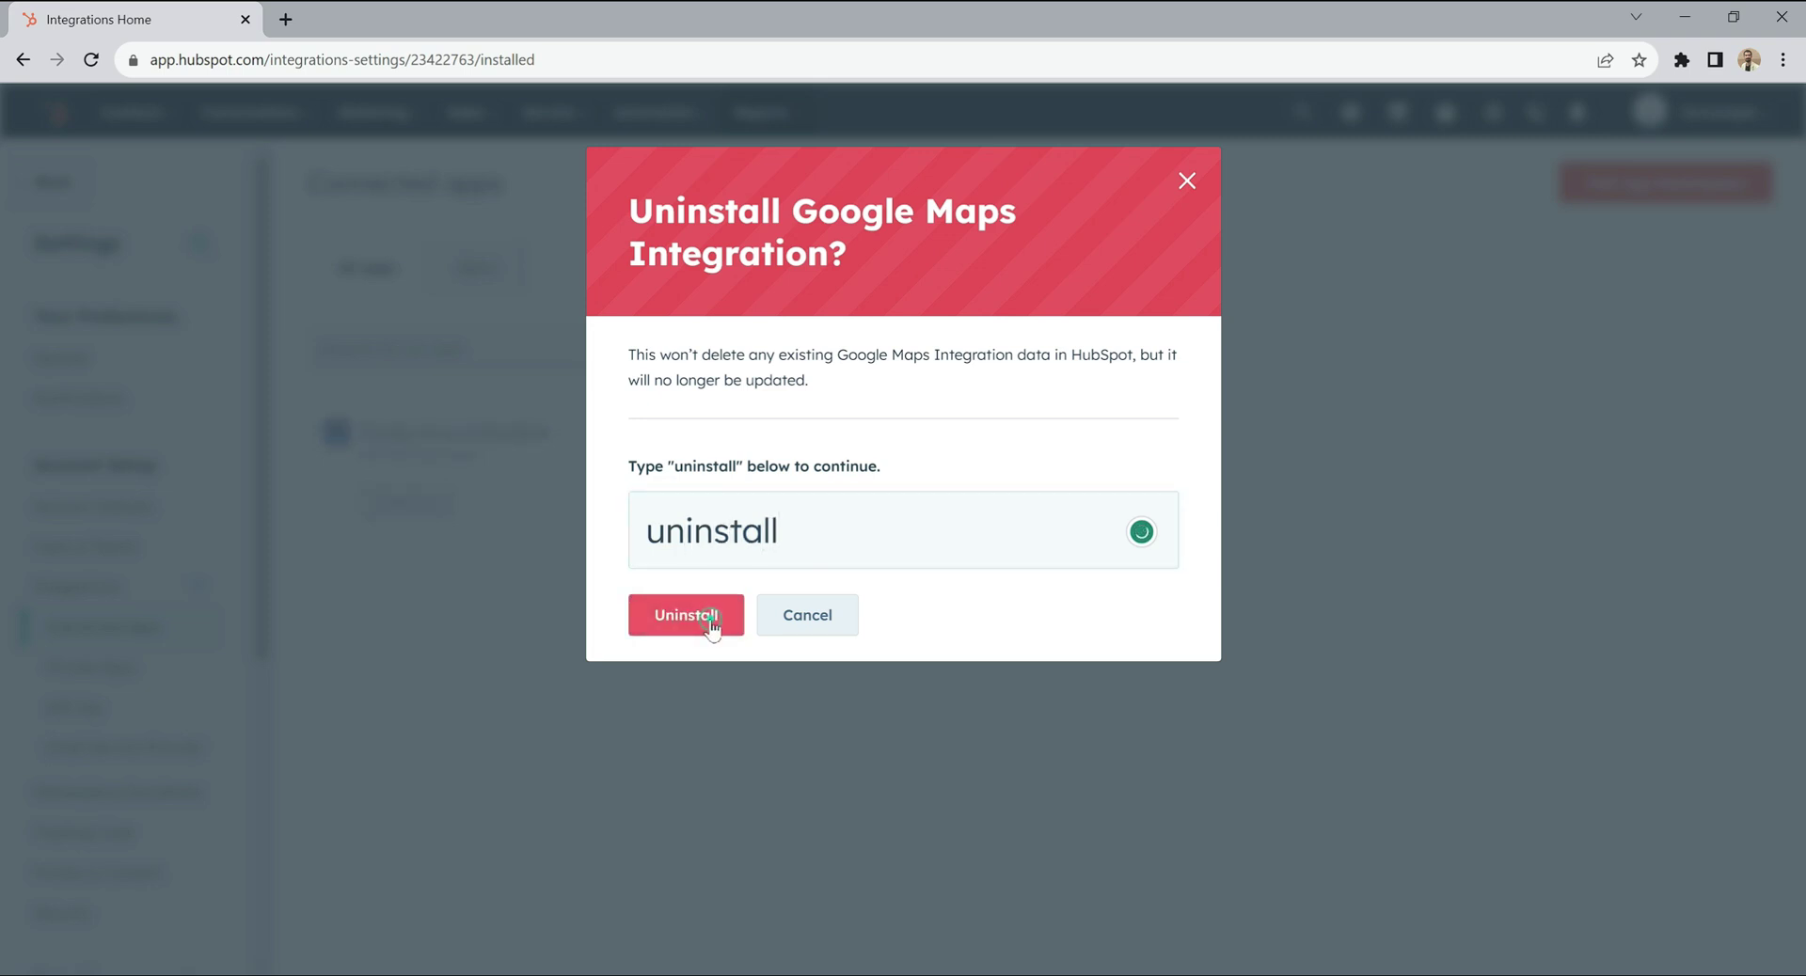
# Give "Other" as the reason for uninstalling and submit the feedback.
pyautogui.click(722, 425)
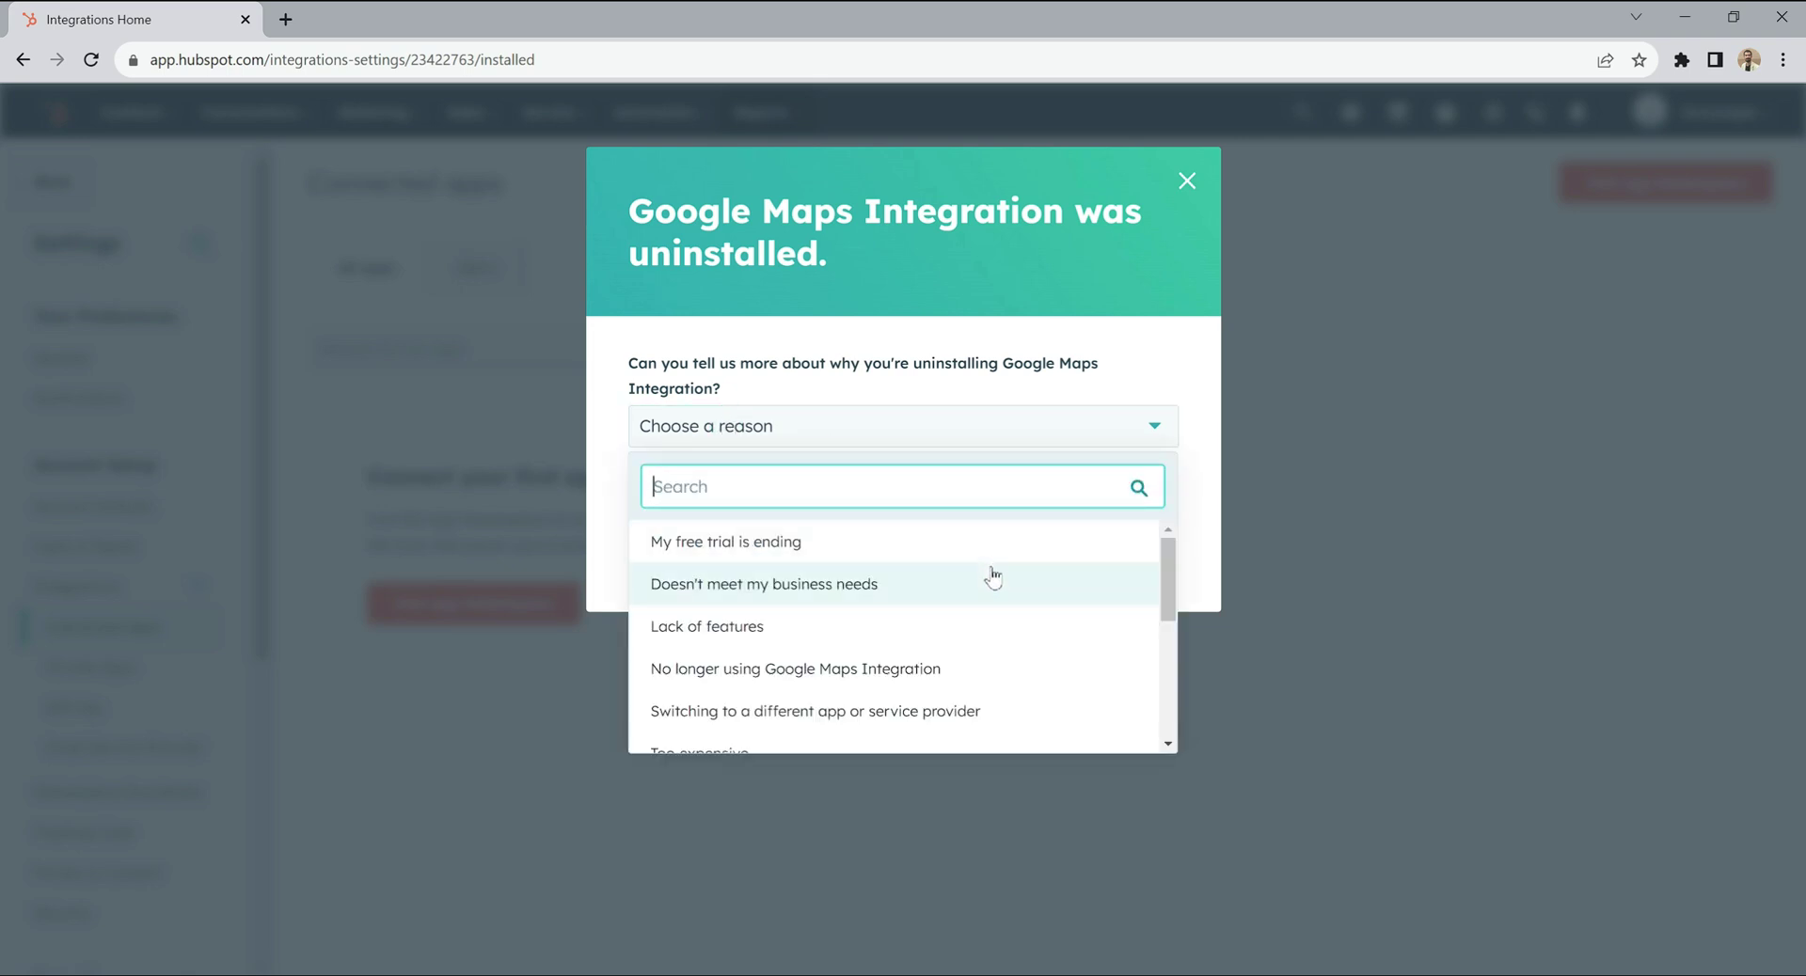
pyautogui.scroll(-5, 985, 624)
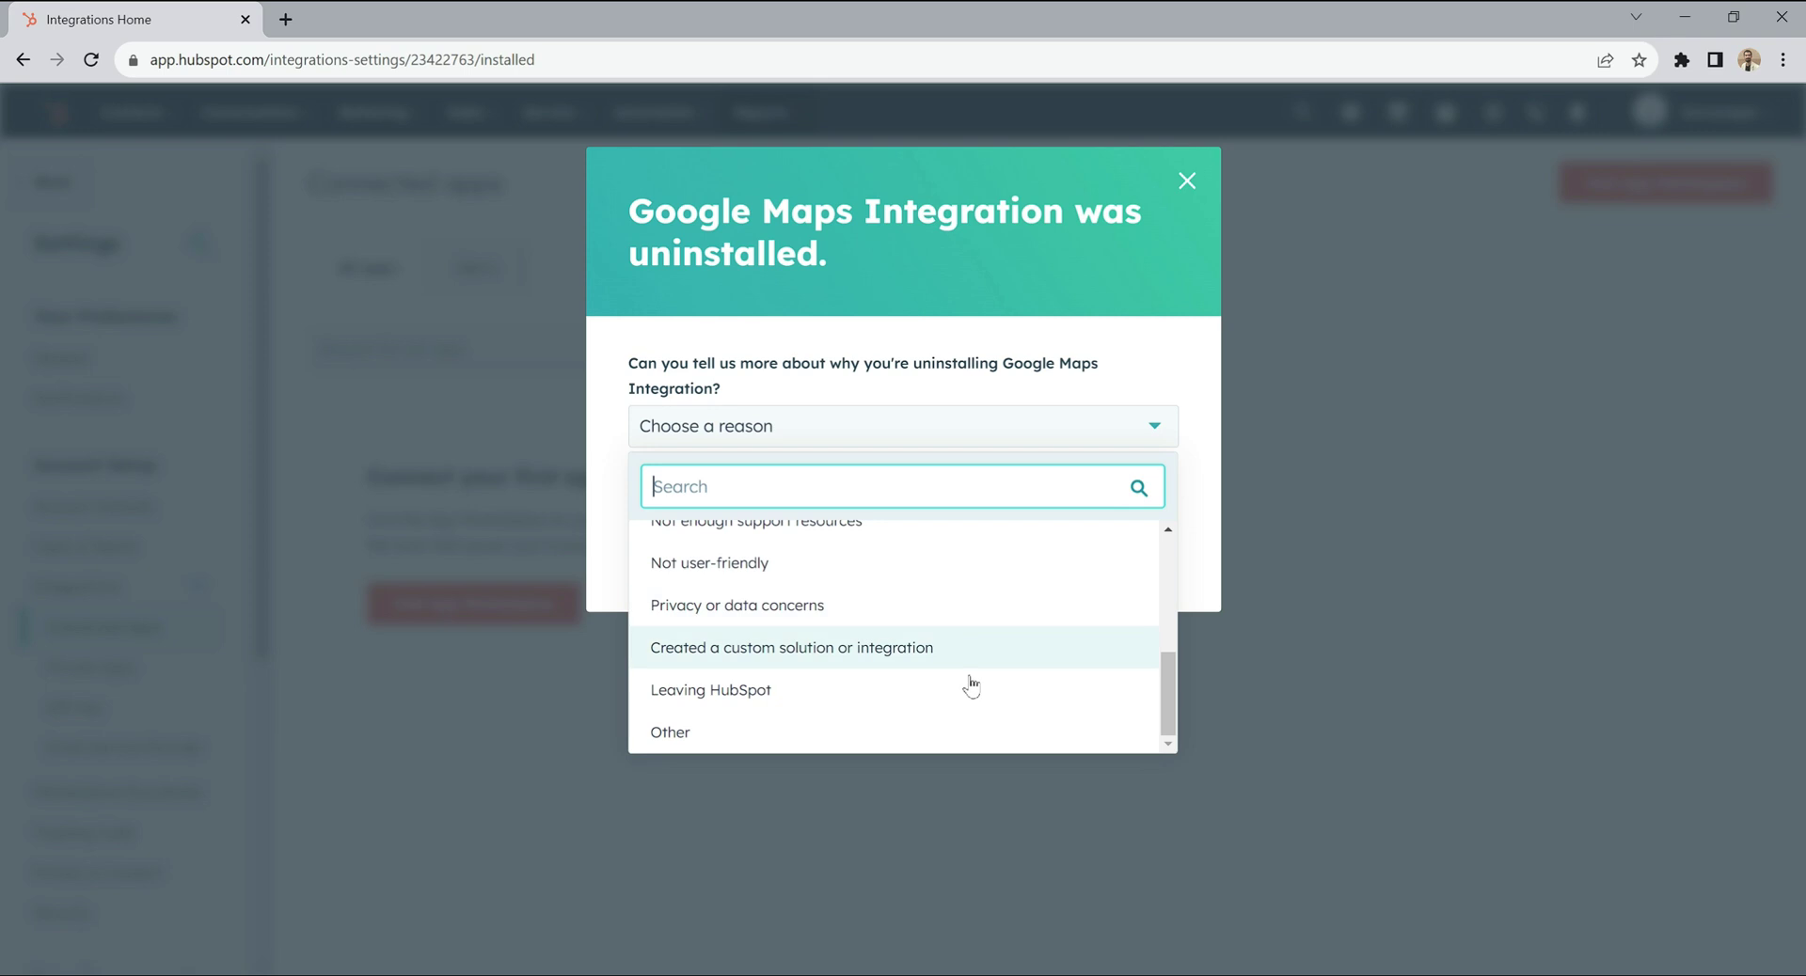
pyautogui.click(940, 732)
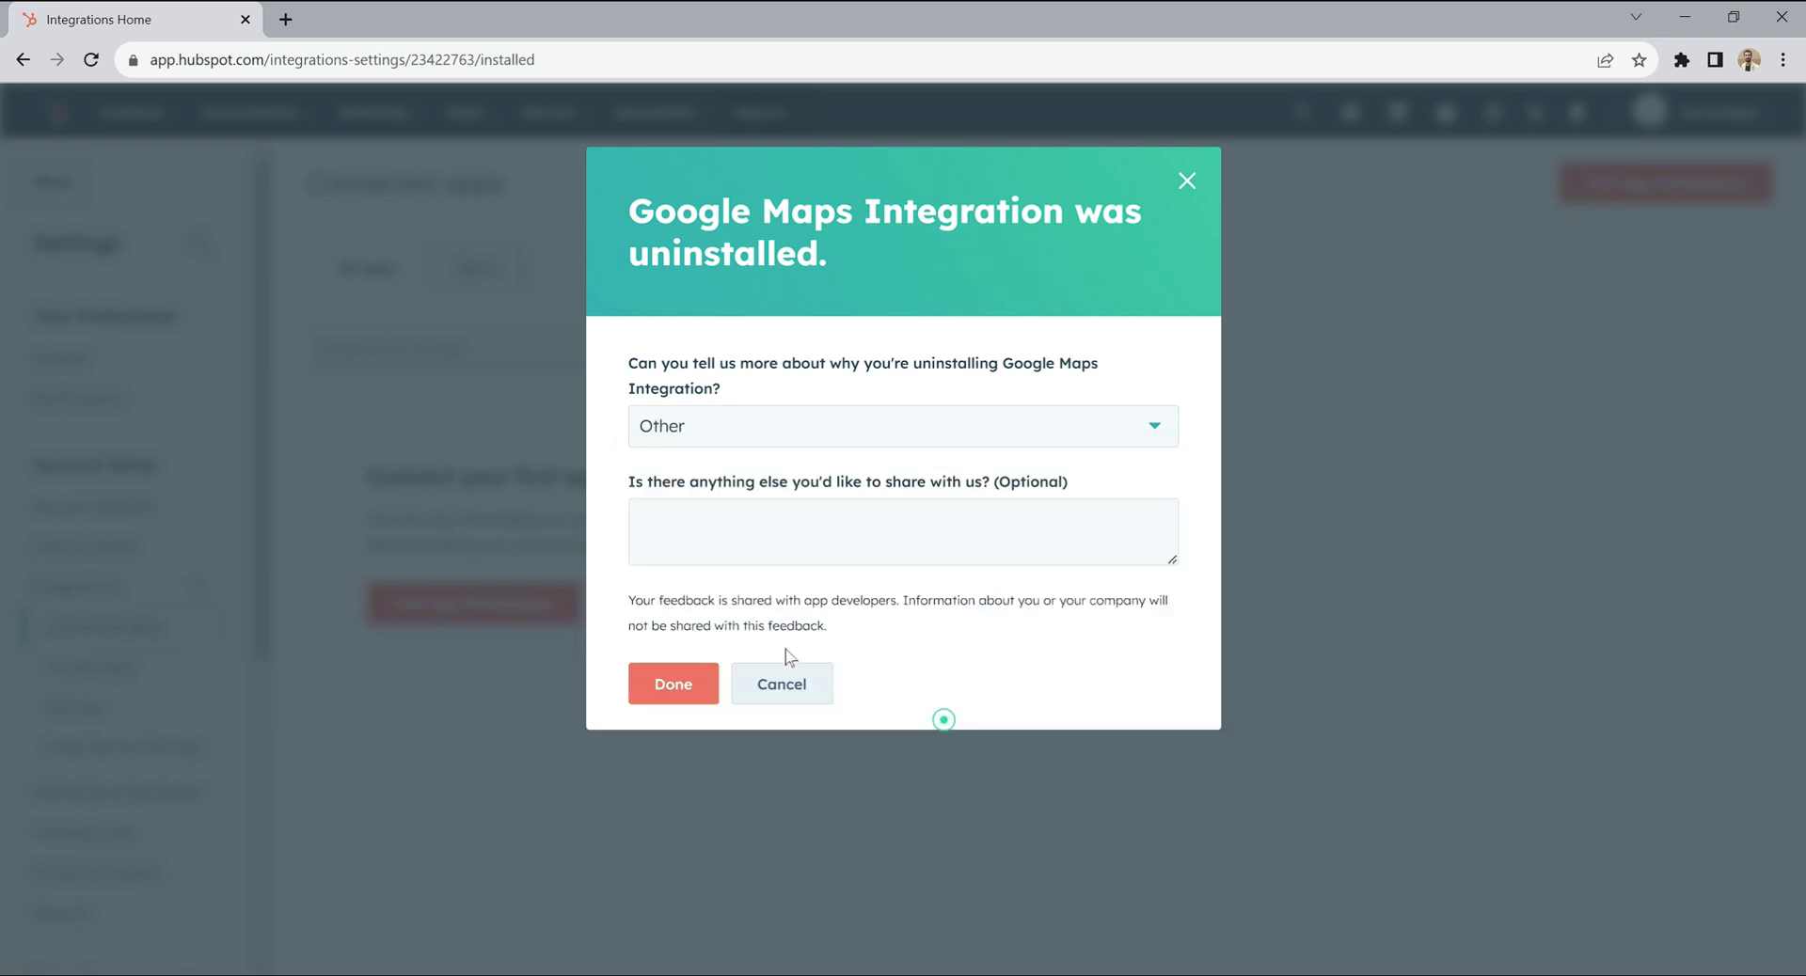
pyautogui.click(676, 681)
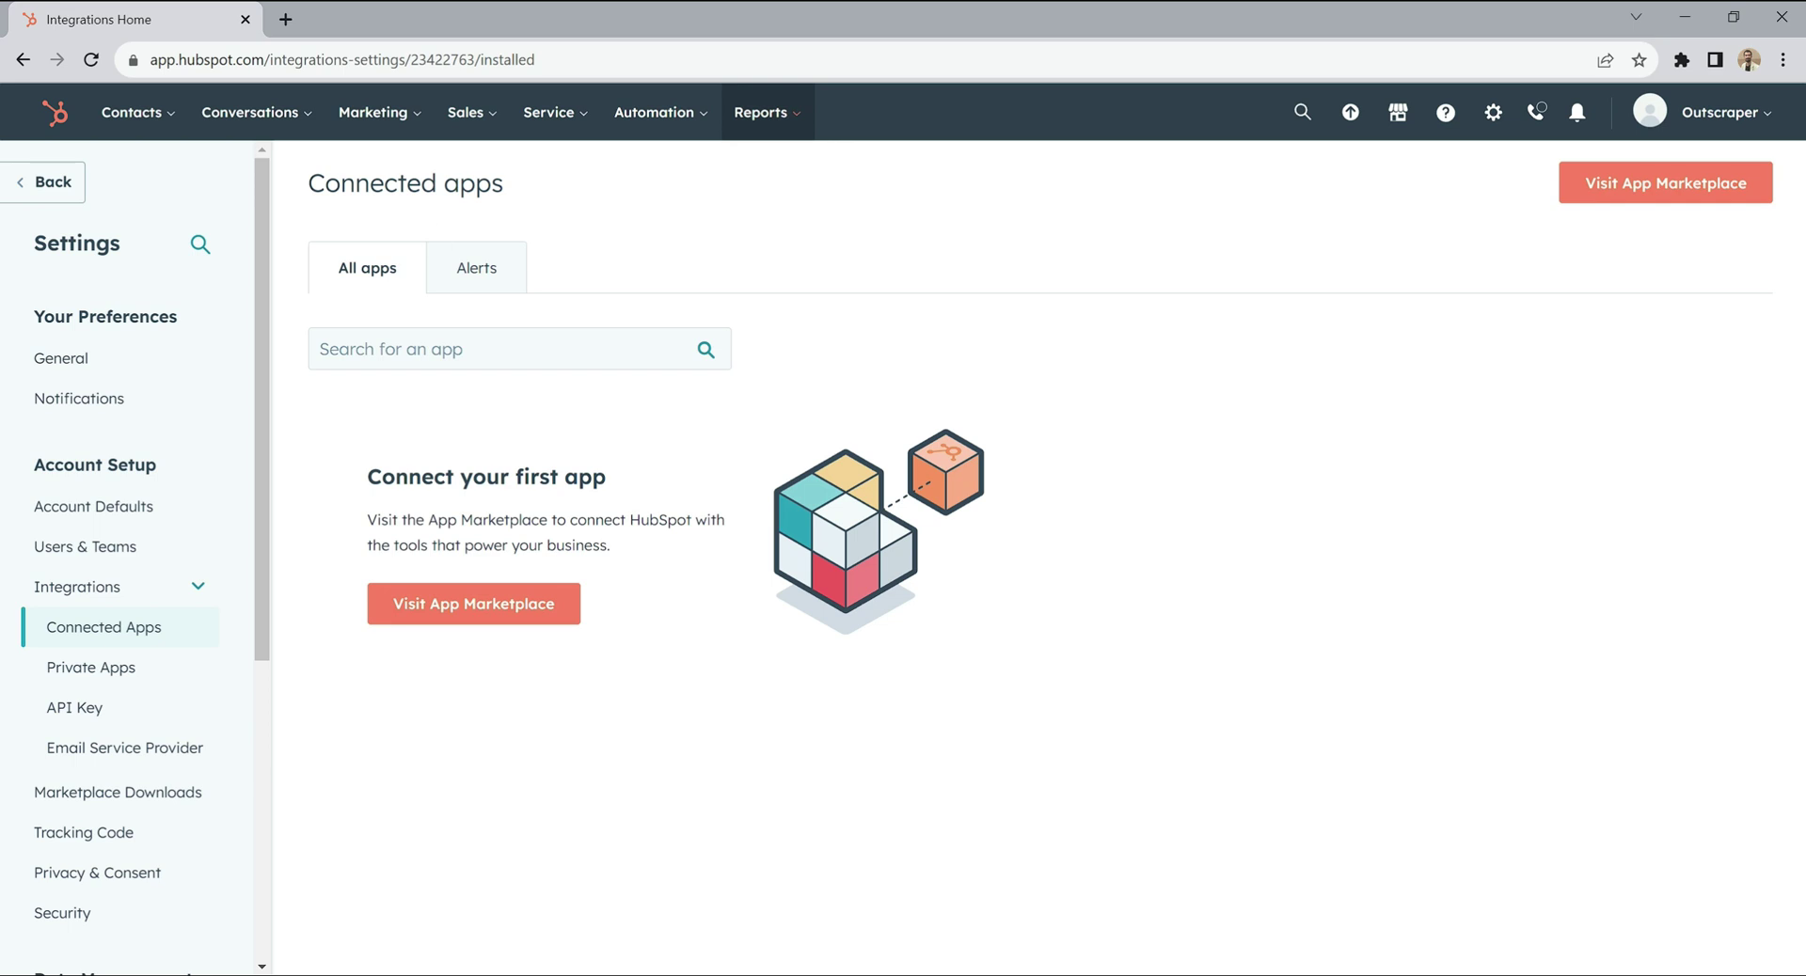
# Open Outscraper in a new browser tab and delete the HubSpot connection from its integrations.
pyautogui.click(286, 19)
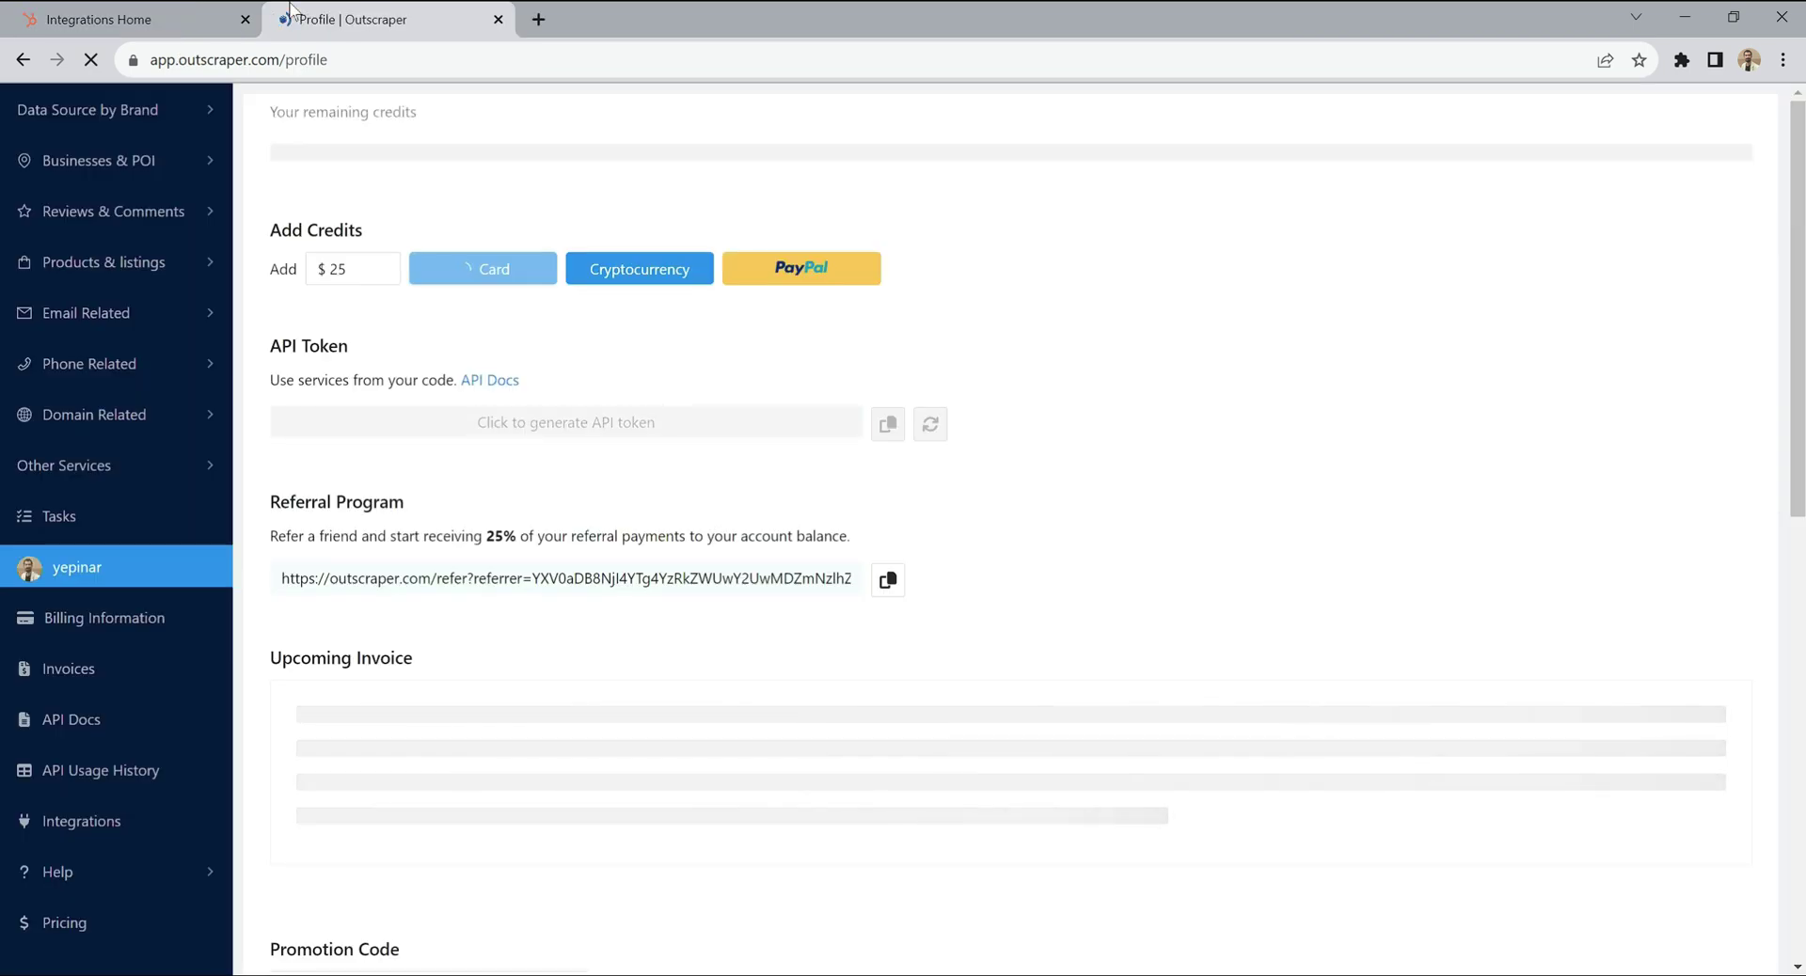
pyautogui.click(82, 821)
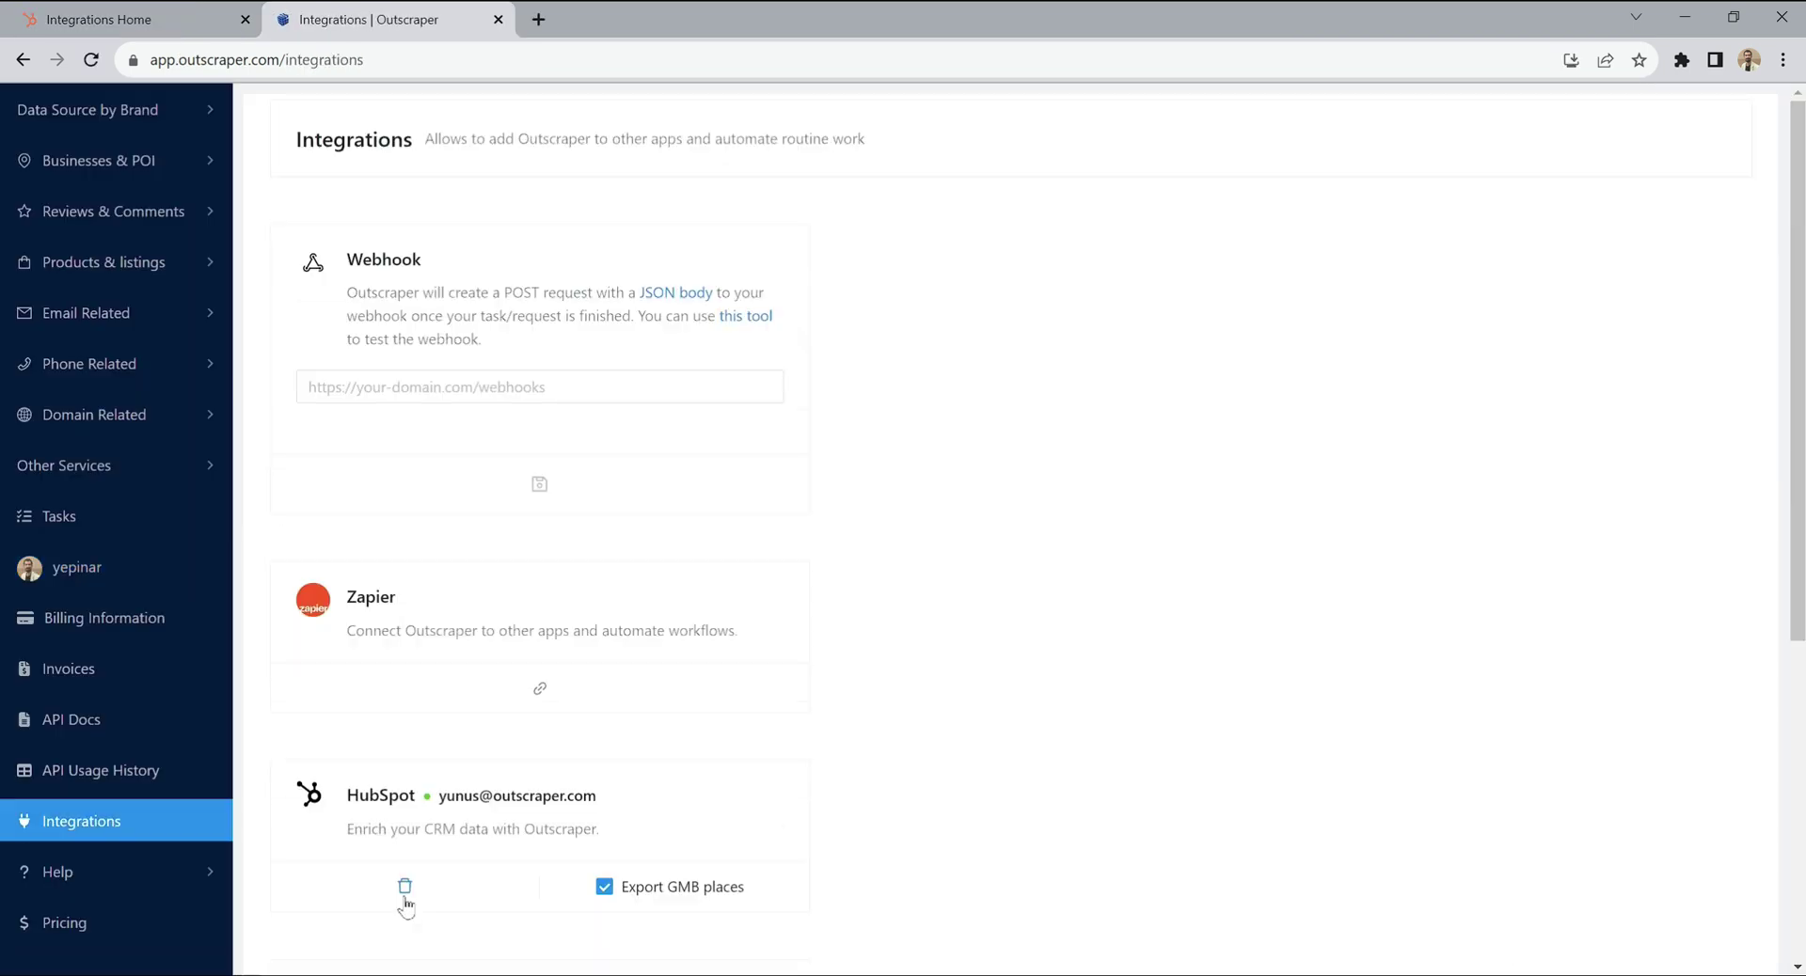
pyautogui.click(406, 898)
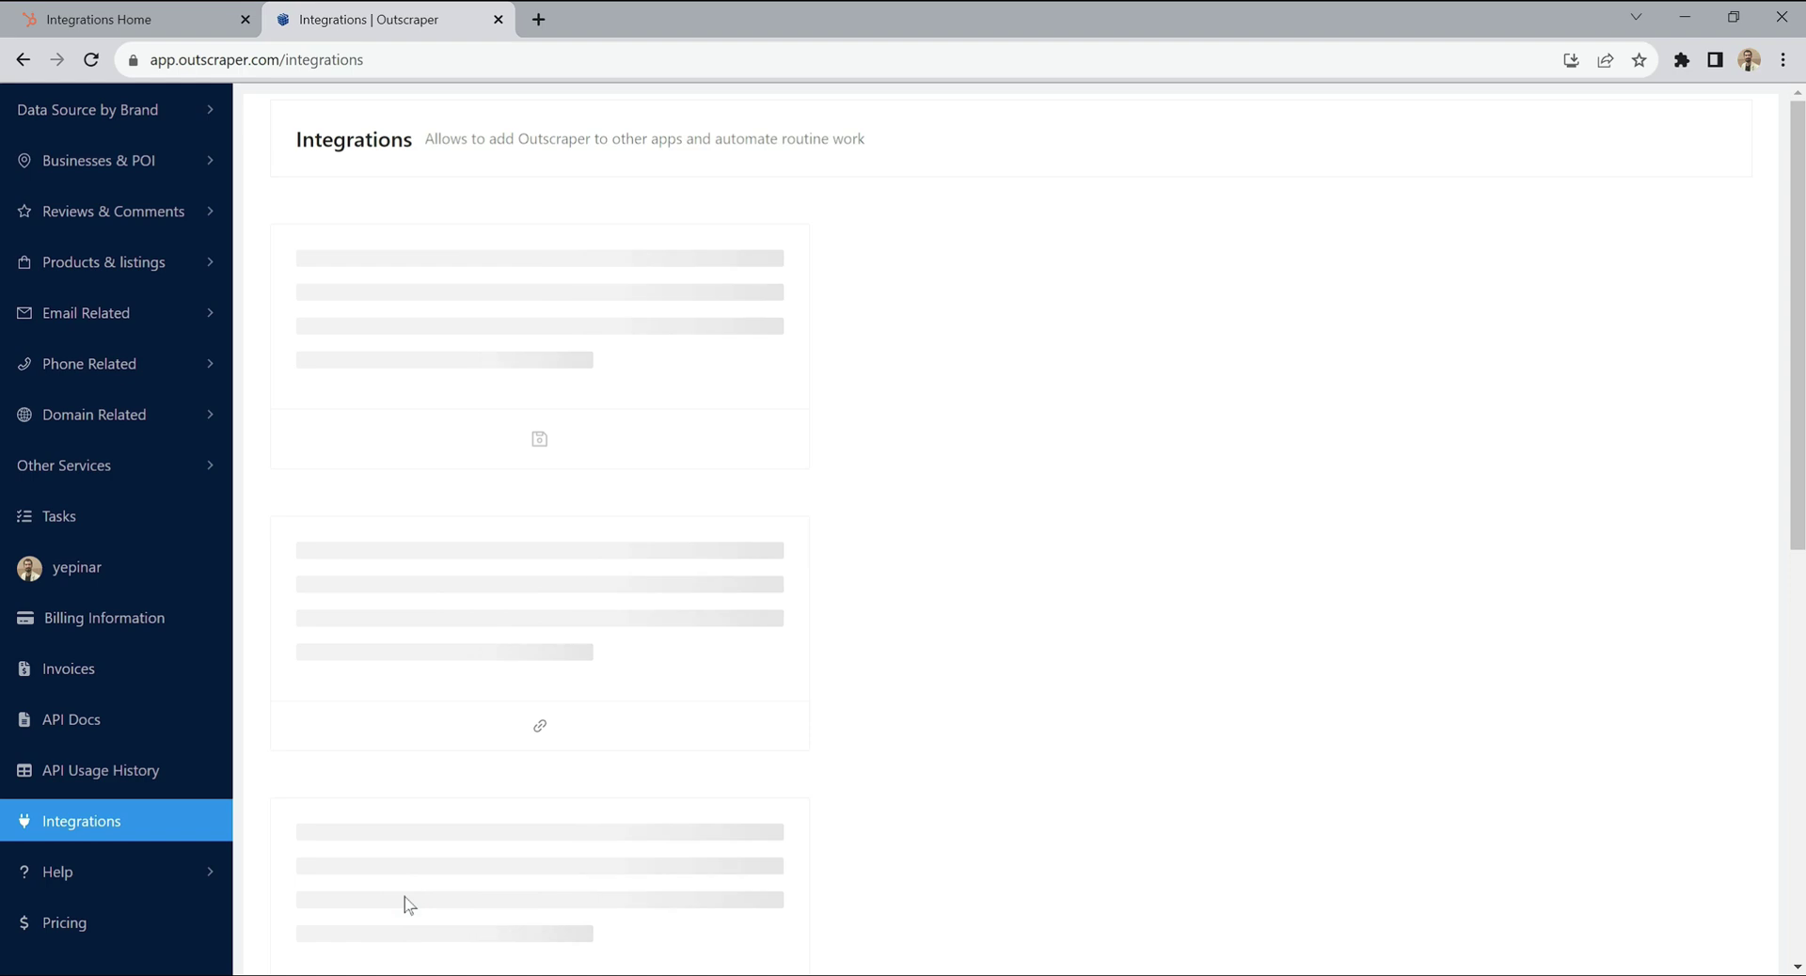